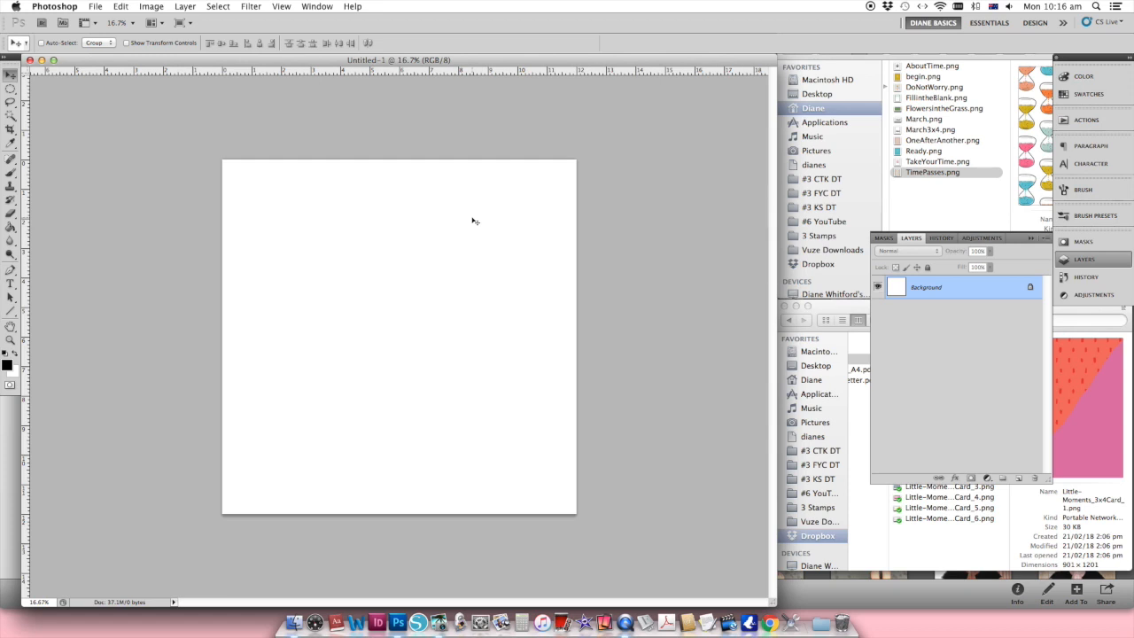
# Step: Divide the blank page into a grid with vertical guides at 3, 6 and 9 inches and horizontal guides at 4 and 8 inches
pyautogui.moveTo(26, 145); pyautogui.dragTo(400, 177)
pyautogui.moveTo(27, 205); pyautogui.dragTo(310, 203)
pyautogui.moveTo(26, 237); pyautogui.dragTo(488, 238)
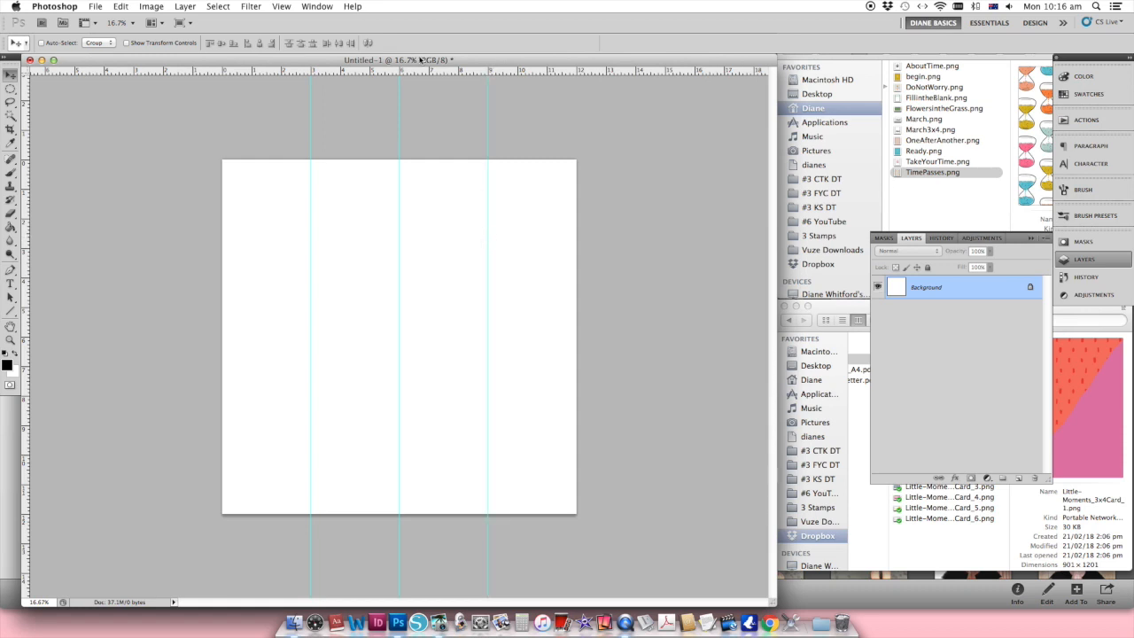
pyautogui.moveTo(415, 71); pyautogui.dragTo(400, 279)
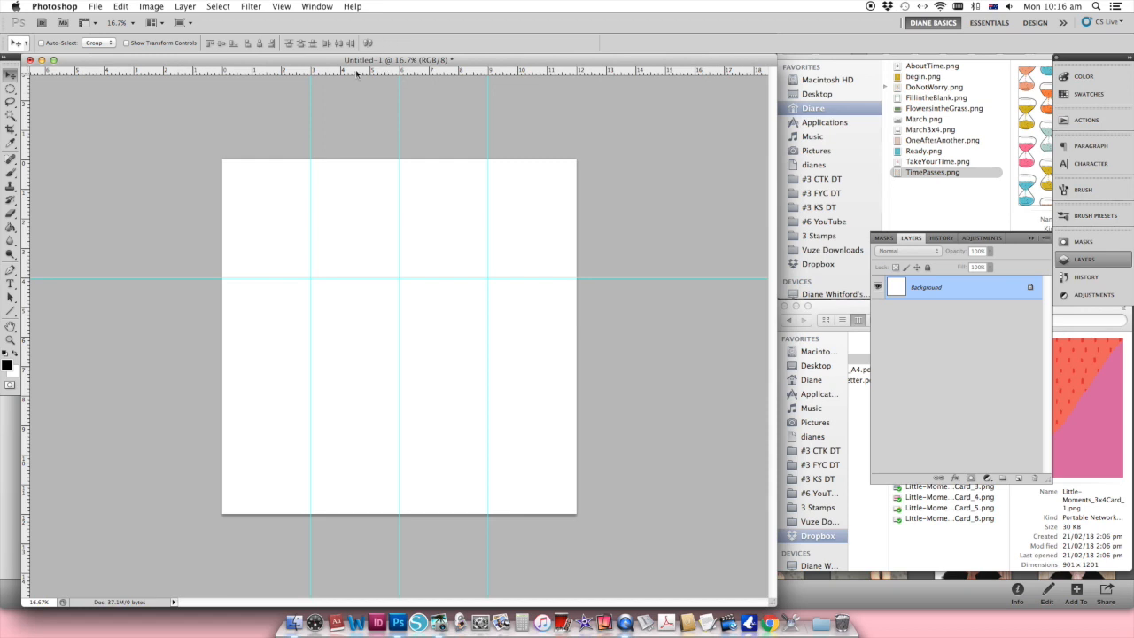
pyautogui.moveTo(360, 73); pyautogui.dragTo(313, 397)
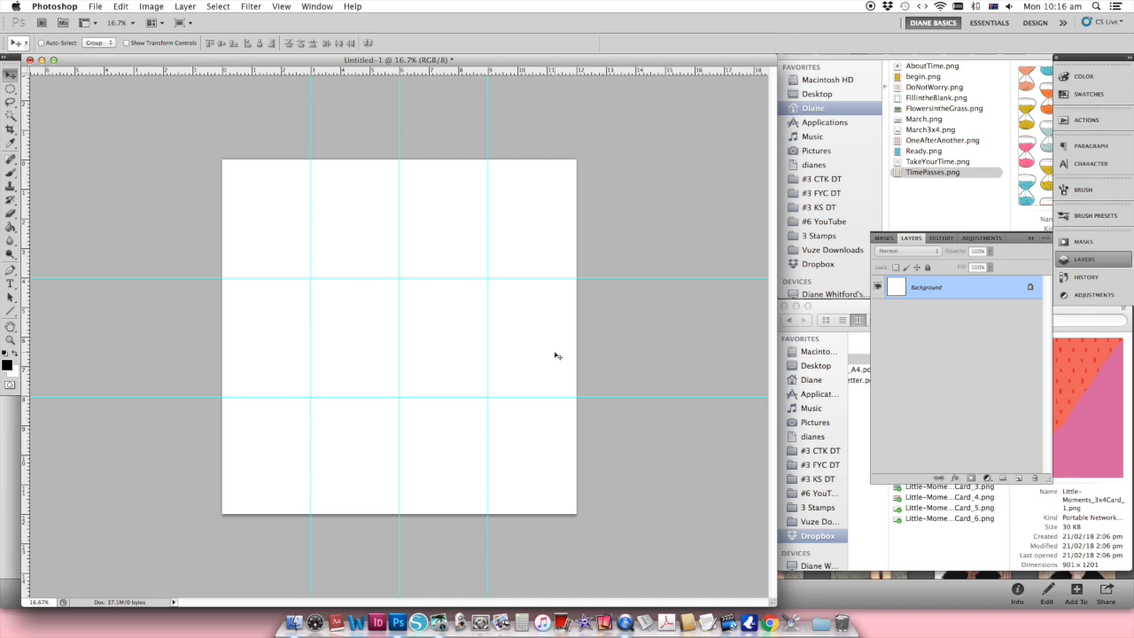
# Step: Switch to iPhoto, shrink its window and reposition it so the photo library and the Photoshop page are both reachable
pyautogui.click(818, 585)
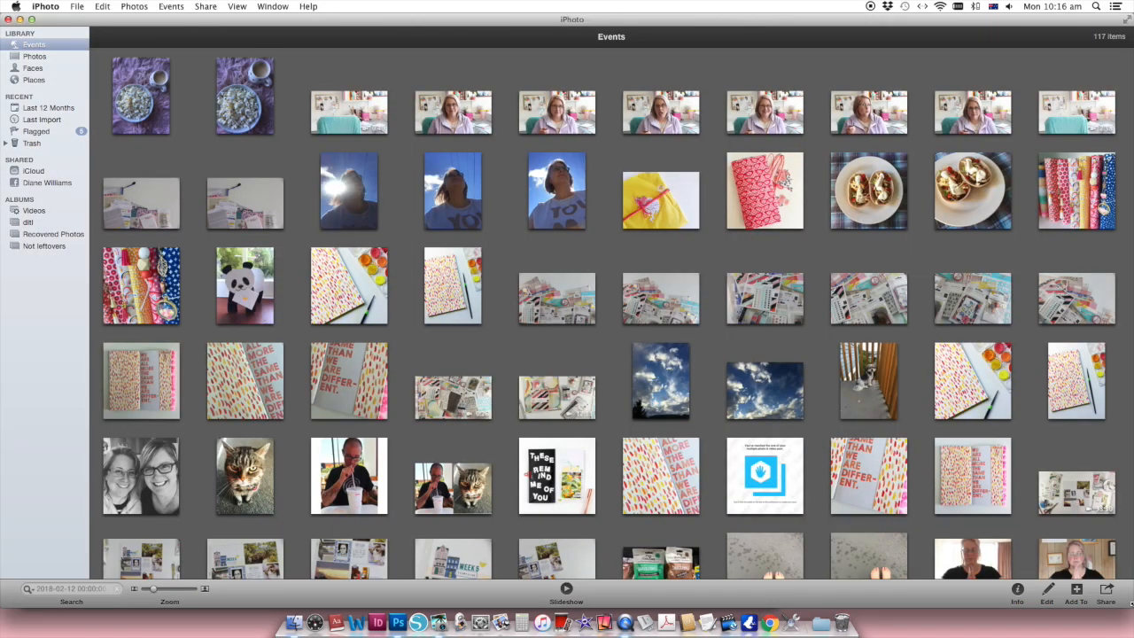
pyautogui.moveTo(1131, 604); pyautogui.dragTo(769, 583)
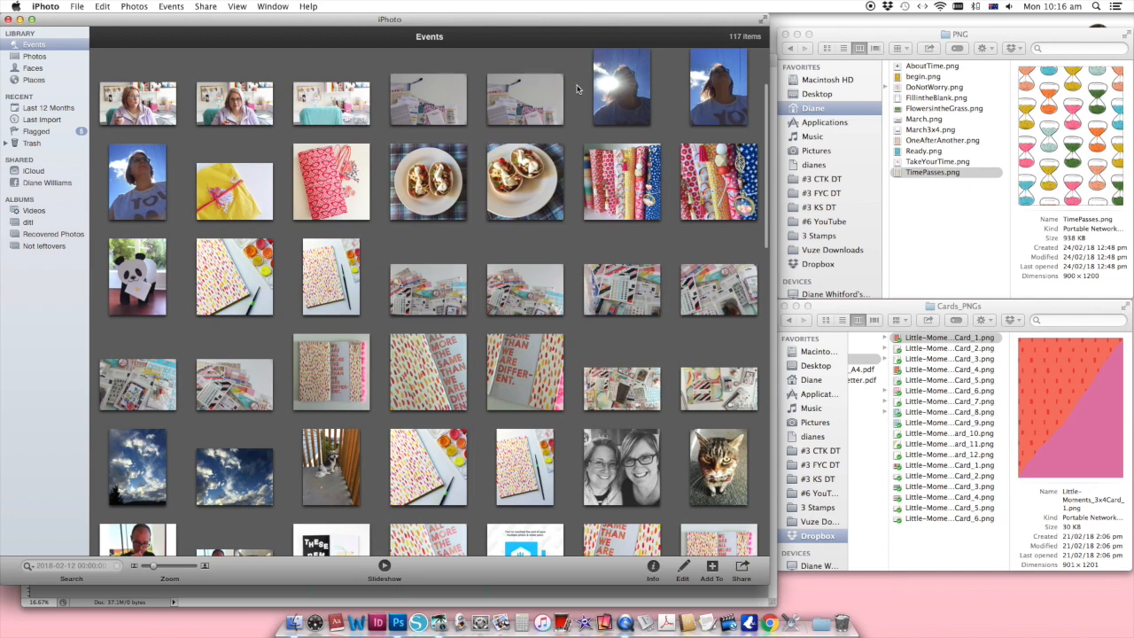
pyautogui.moveTo(196, 18); pyautogui.dragTo(575, 15)
# Step: Bring the blue-sky selfie from iPhoto onto the page and scale it to fill the third cell of the first row
pyautogui.click(512, 182)
pyautogui.moveTo(399, 218); pyautogui.dragTo(475, 264)
pyautogui.press('super+t')
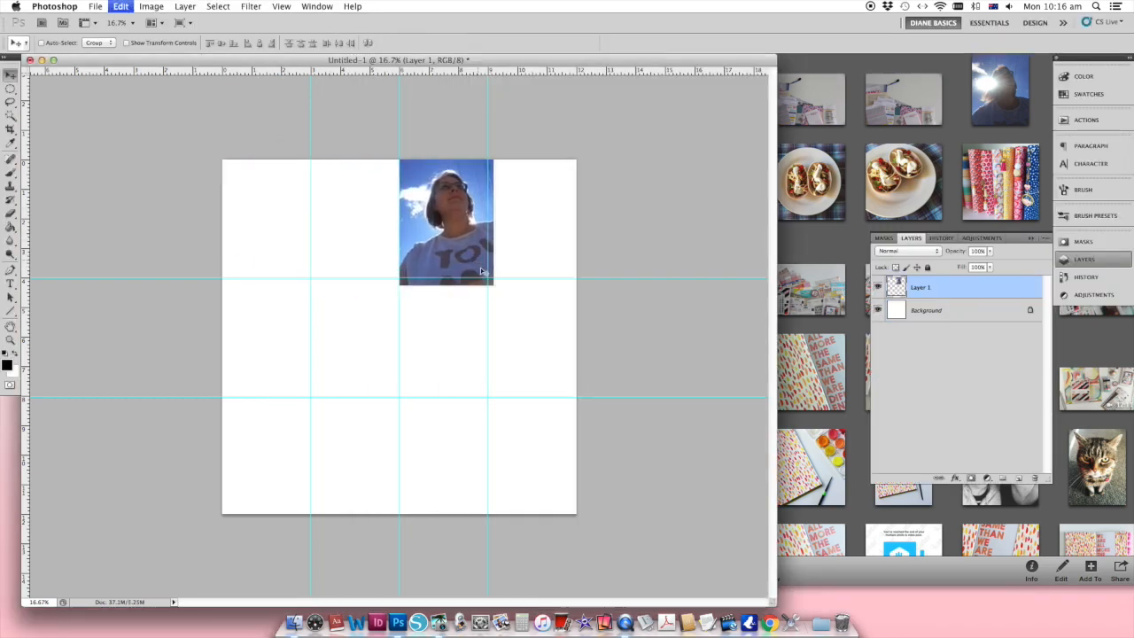
pyautogui.moveTo(494, 285); pyautogui.dragTo(488, 278)
pyautogui.press('Return')
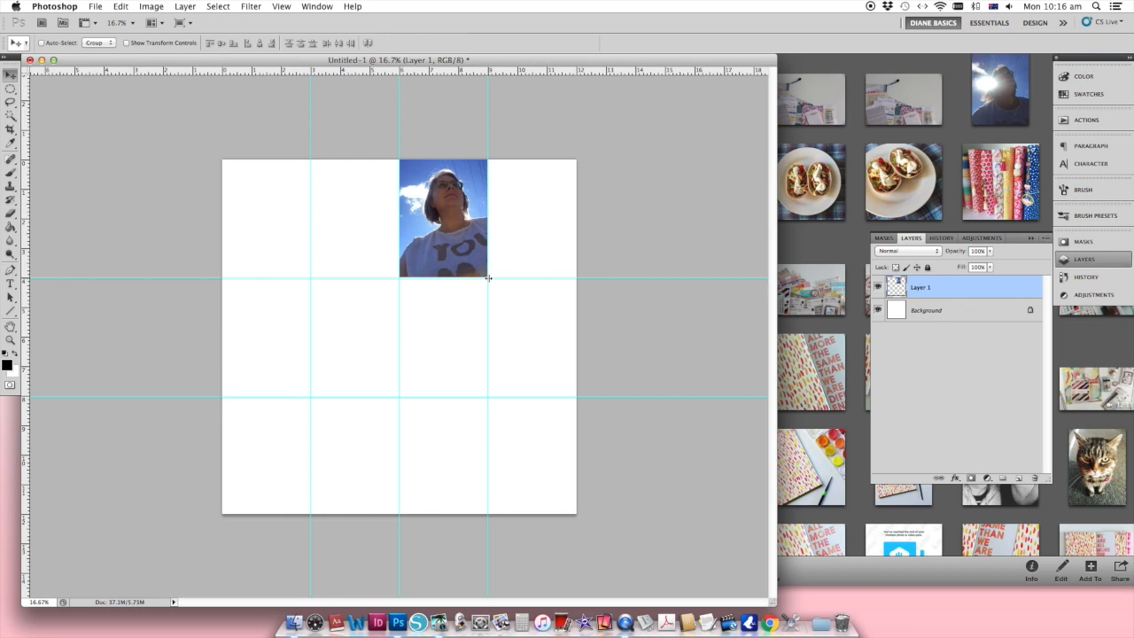
# Step: Add the craft-supplies photo from iPhoto and scale it to 34.84% so it spans the last two cells of the middle row
pyautogui.click(826, 251)
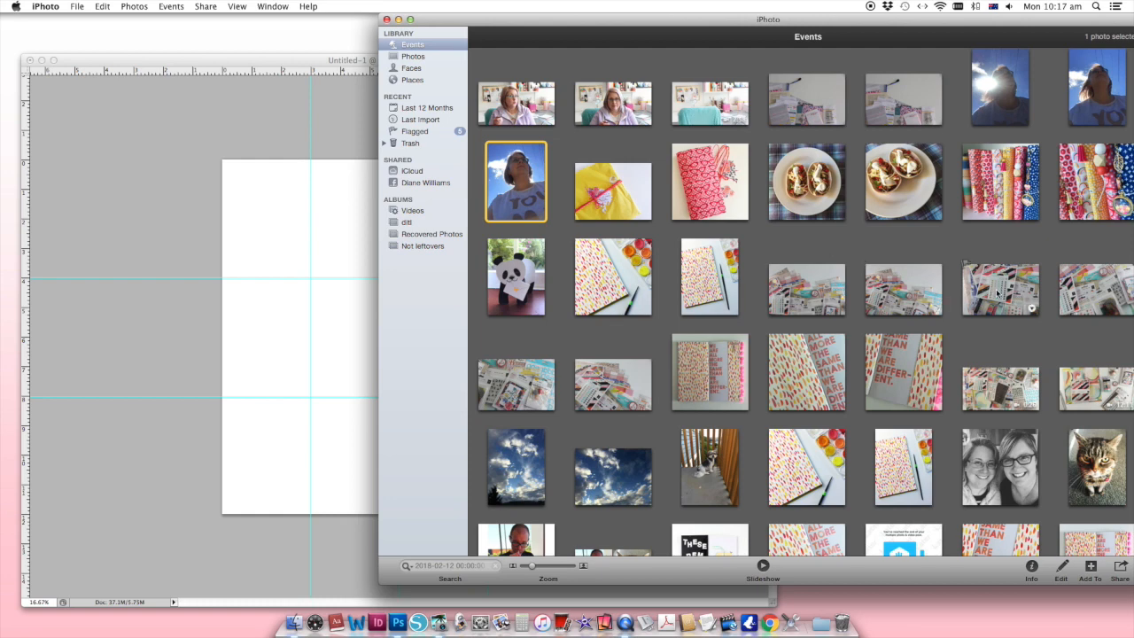
pyautogui.moveTo(999, 293); pyautogui.dragTo(284, 330)
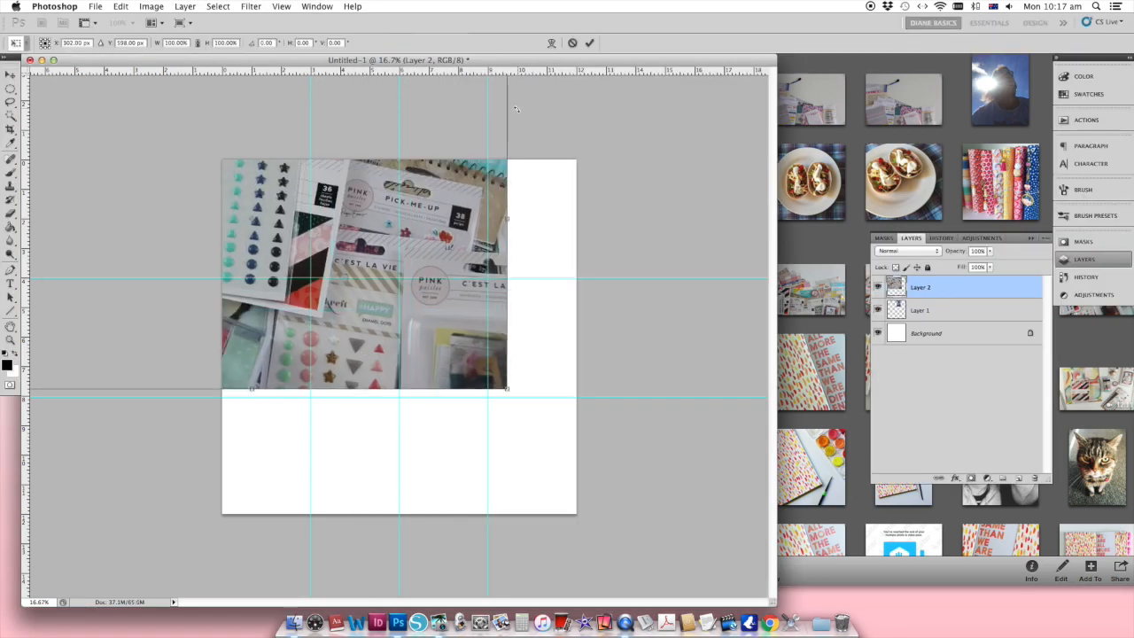
pyautogui.moveTo(372, 239); pyautogui.dragTo(511, 337)
pyautogui.moveTo(134, 144); pyautogui.dragTo(516, 399)
pyautogui.moveTo(581, 443); pyautogui.dragTo(466, 322)
pyautogui.moveTo(530, 365); pyautogui.dragTo(562, 425)
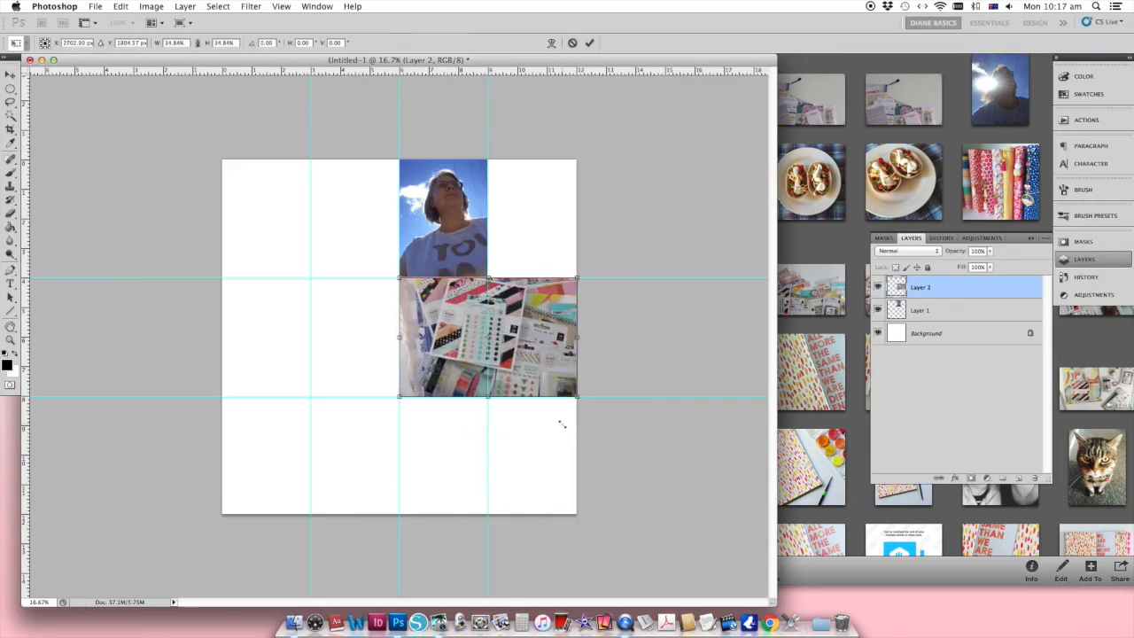
pyautogui.press('Return')
# Step: Mask the craft-supplies photo with a rectangular selection so only the part in the third cell of the middle row shows
pyautogui.click(10, 90)
pyautogui.click(105, 88)
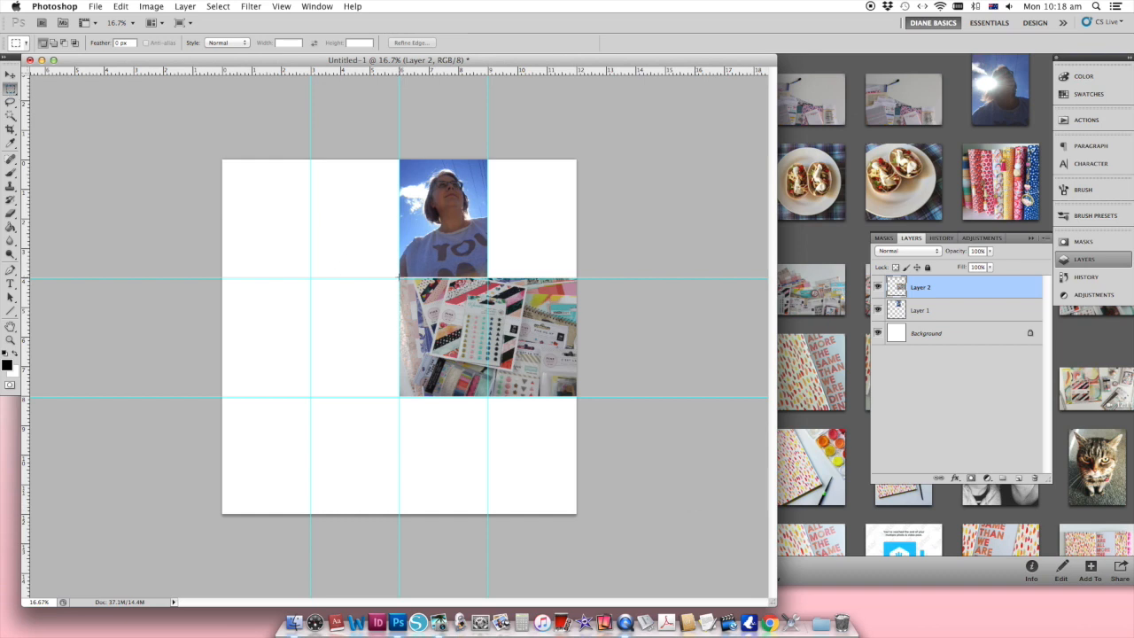
pyautogui.moveTo(479, 404); pyautogui.dragTo(487, 278)
pyautogui.click(971, 478)
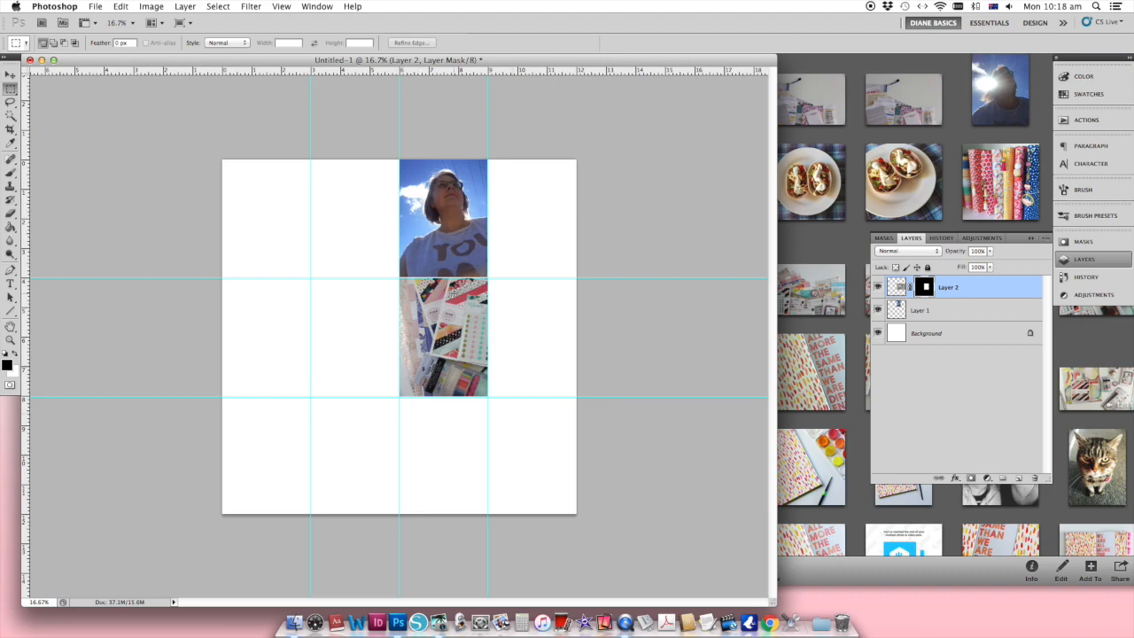
# Step: Add the pink glasses-print pouch photo and scale it down to sit inside the first cell of the middle row
pyautogui.click(10, 75)
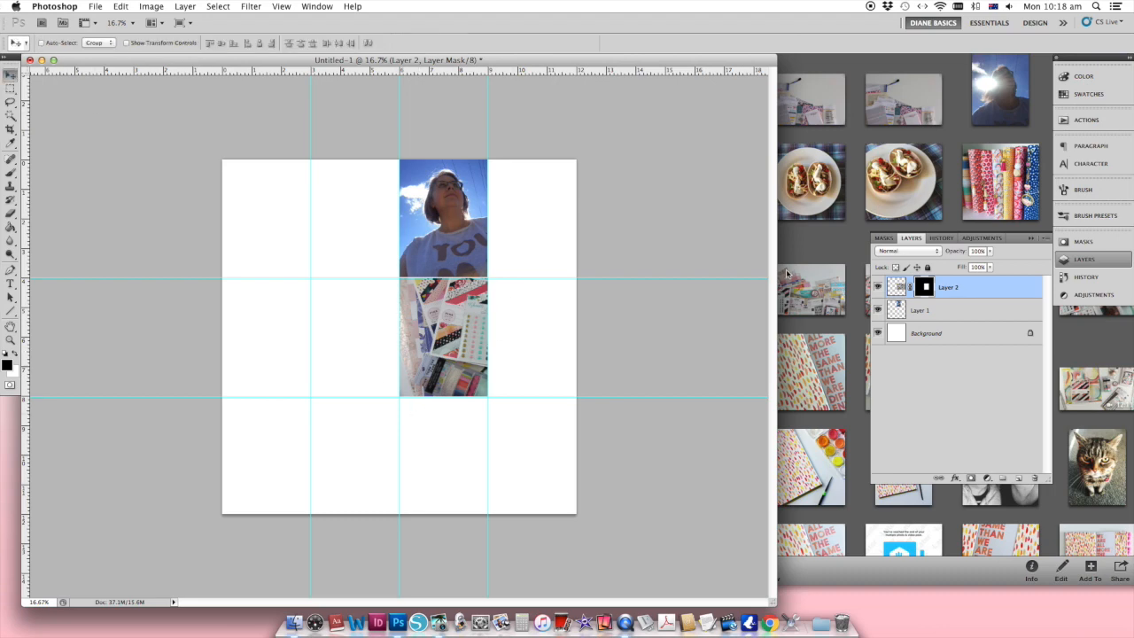
pyautogui.moveTo(813, 275); pyautogui.dragTo(263, 244)
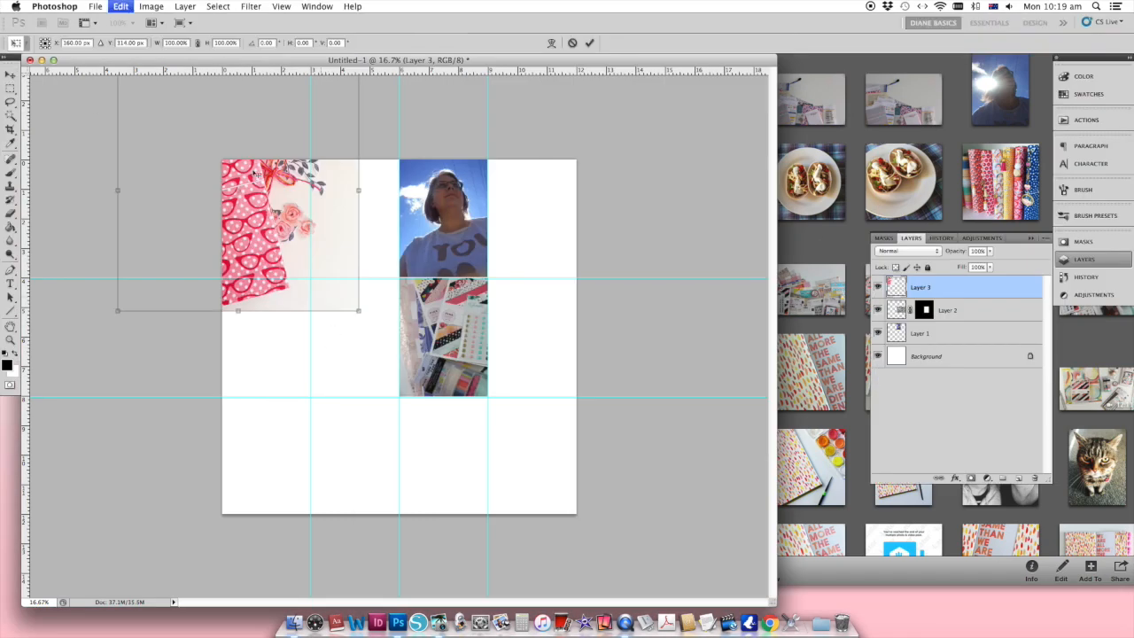
pyautogui.moveTo(145, 125); pyautogui.dragTo(311, 292)
pyautogui.press('Return')
pyautogui.moveTo(346, 328); pyautogui.dragTo(267, 327)
# Step: Add the portrait cloudy-sky photo from iPhoto and scale it to fill the second cell of the last row
pyautogui.click(831, 255)
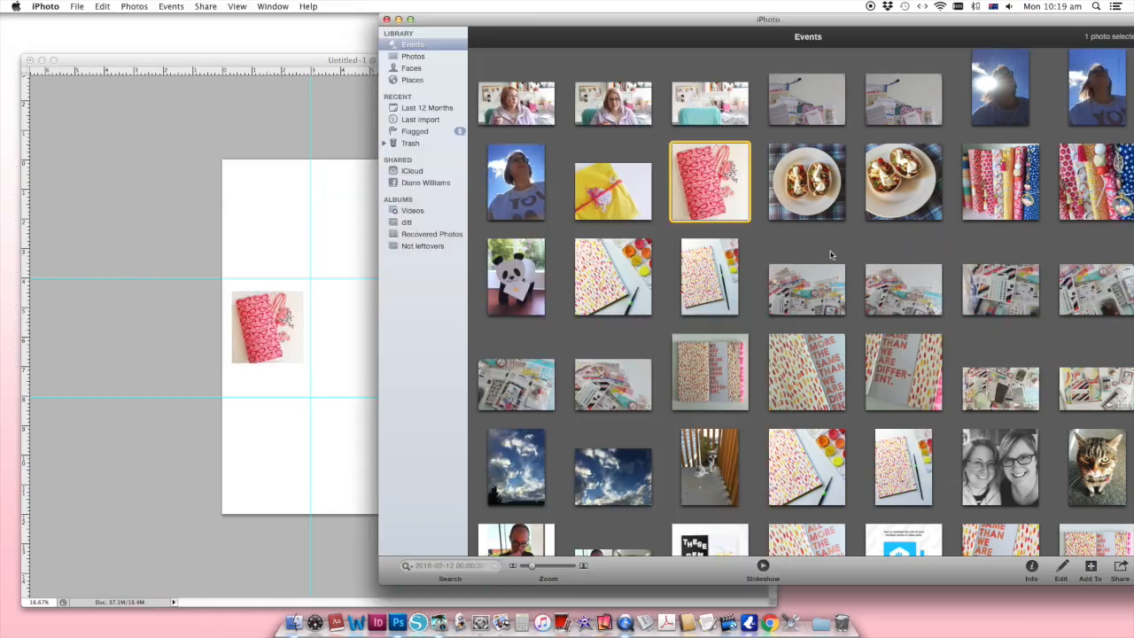
pyautogui.scroll(3, 831, 255)
pyautogui.scroll(-5, 831, 255)
pyautogui.moveTo(515, 335); pyautogui.dragTo(306, 443)
pyautogui.moveTo(284, 239); pyautogui.dragTo(316, 320)
pyautogui.press('super+t')
pyautogui.moveTo(147, 124); pyautogui.dragTo(301, 330)
pyautogui.moveTo(353, 361); pyautogui.dragTo(378, 437)
pyautogui.press('Return')
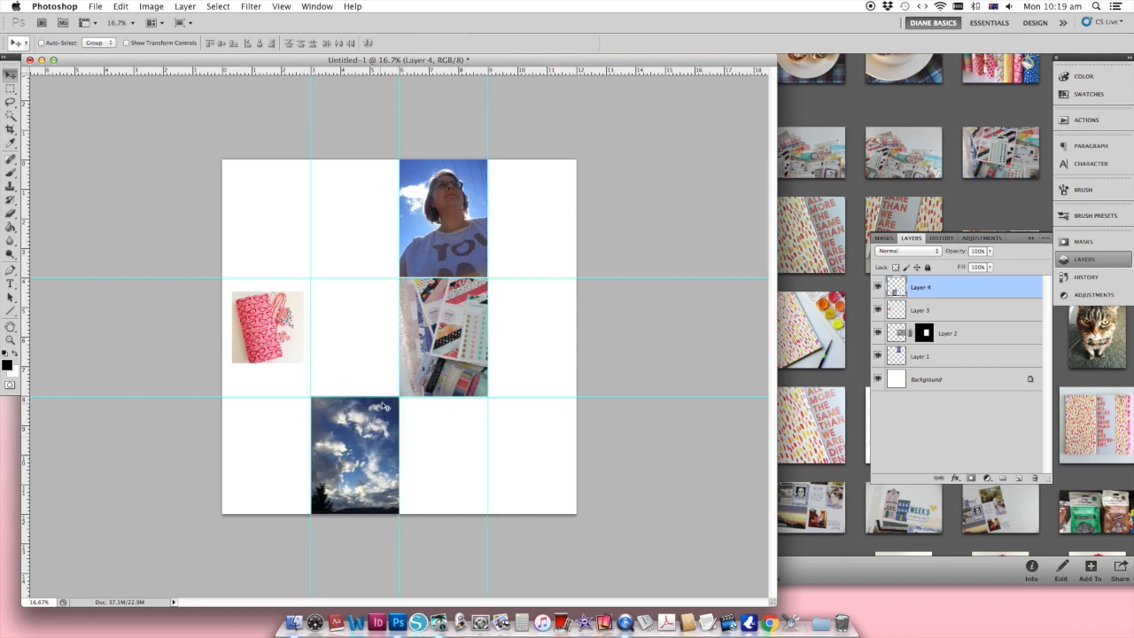
# Step: Move the pink pouch photo to the second cell of the middle row and the masked craft-supplies photo to its first cell
pyautogui.rightClick(252, 331)
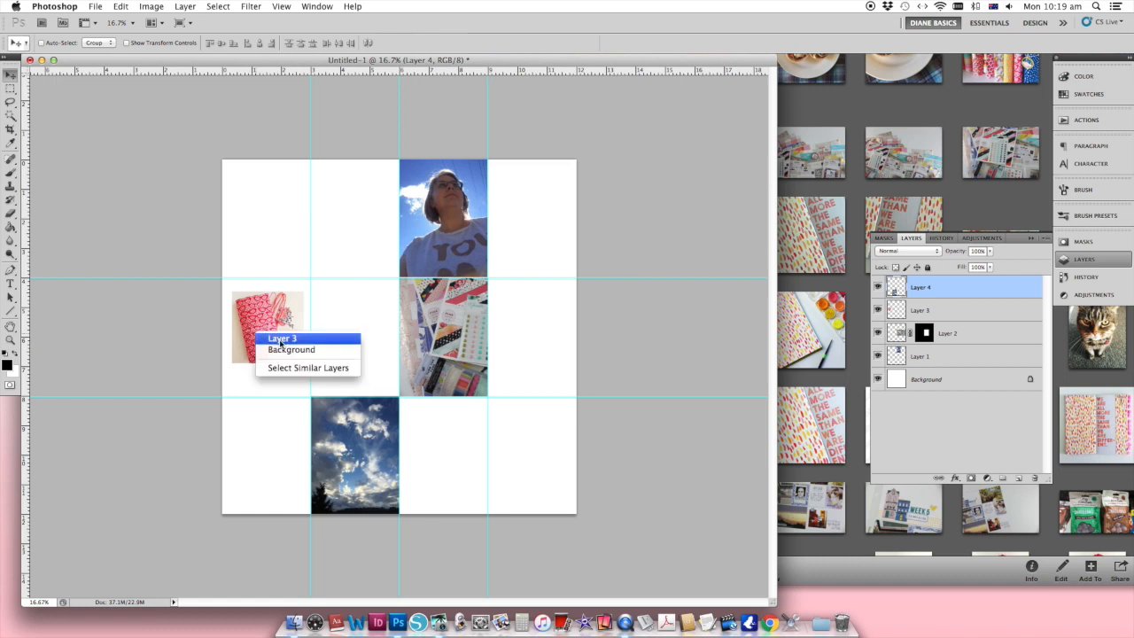
pyautogui.click(279, 336)
pyautogui.moveTo(269, 322); pyautogui.dragTo(355, 322)
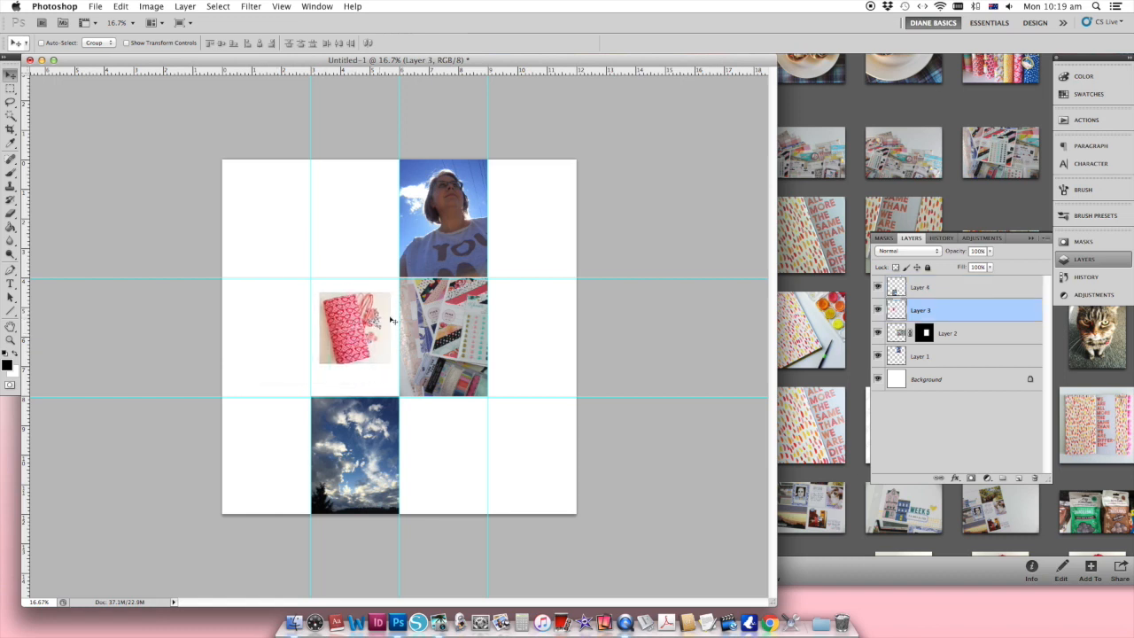
pyautogui.rightClick(452, 315)
pyautogui.click(476, 317)
pyautogui.moveTo(469, 319); pyautogui.dragTo(279, 307)
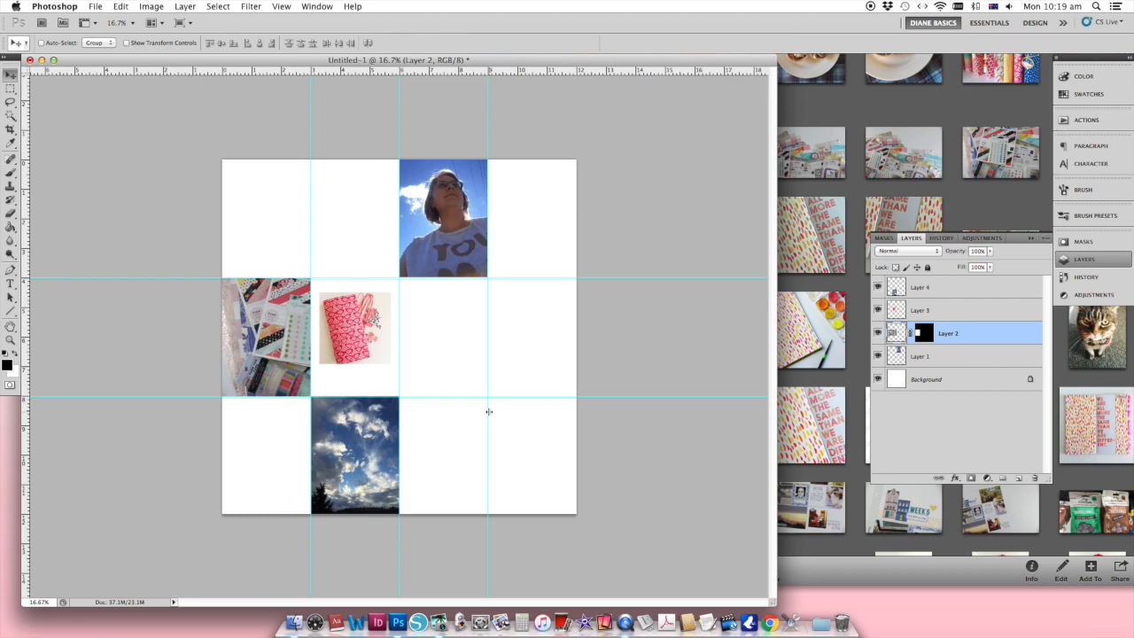
# Step: Add the red carnations photo from iPhoto and scale it to fill the fourth cell of the middle row
pyautogui.click(840, 108)
pyautogui.scroll(-10, 860, 190)
pyautogui.moveTo(711, 289); pyautogui.dragTo(376, 310)
pyautogui.press('super+t')
pyautogui.moveTo(203, 78); pyautogui.dragTo(355, 280)
pyautogui.moveTo(438, 380); pyautogui.dragTo(572, 380)
pyautogui.press('Return')
# Step: Add the photo with the panda mascot from iPhoto, scale it to cell size and place it in the last cell of the last row
pyautogui.click(851, 434)
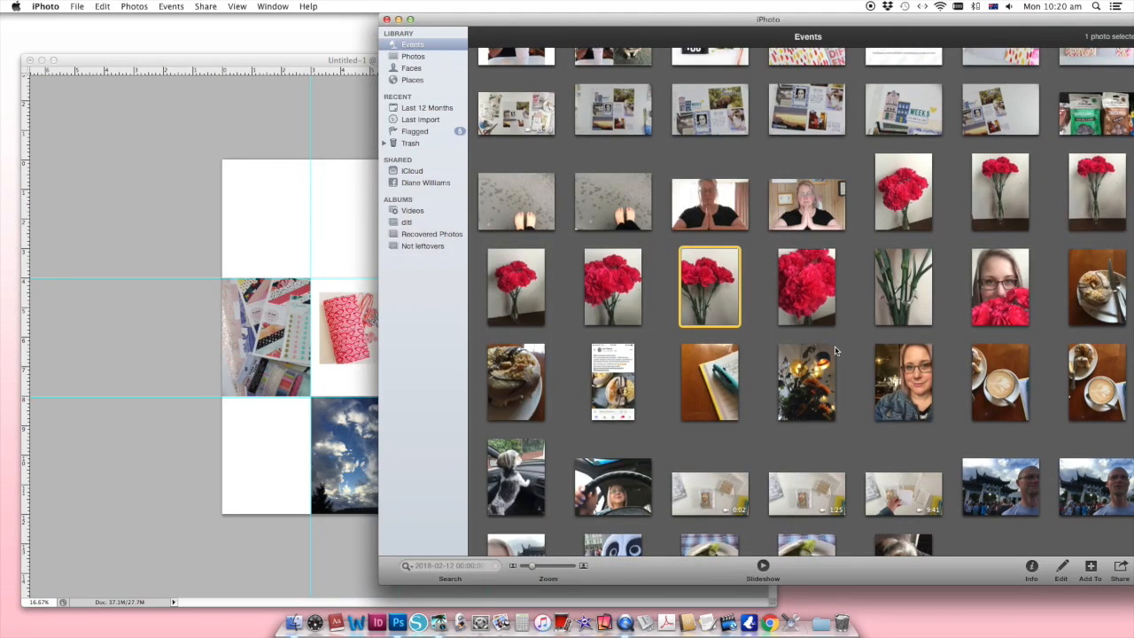
pyautogui.scroll(-8, 797, 301)
pyautogui.moveTo(612, 178); pyautogui.dragTo(285, 216)
pyautogui.moveTo(286, 217); pyautogui.dragTo(347, 226)
pyautogui.press('super+t')
pyautogui.moveTo(305, 152); pyautogui.dragTo(311, 161)
pyautogui.press('Return')
pyautogui.moveTo(322, 222); pyautogui.dragTo(498, 458)
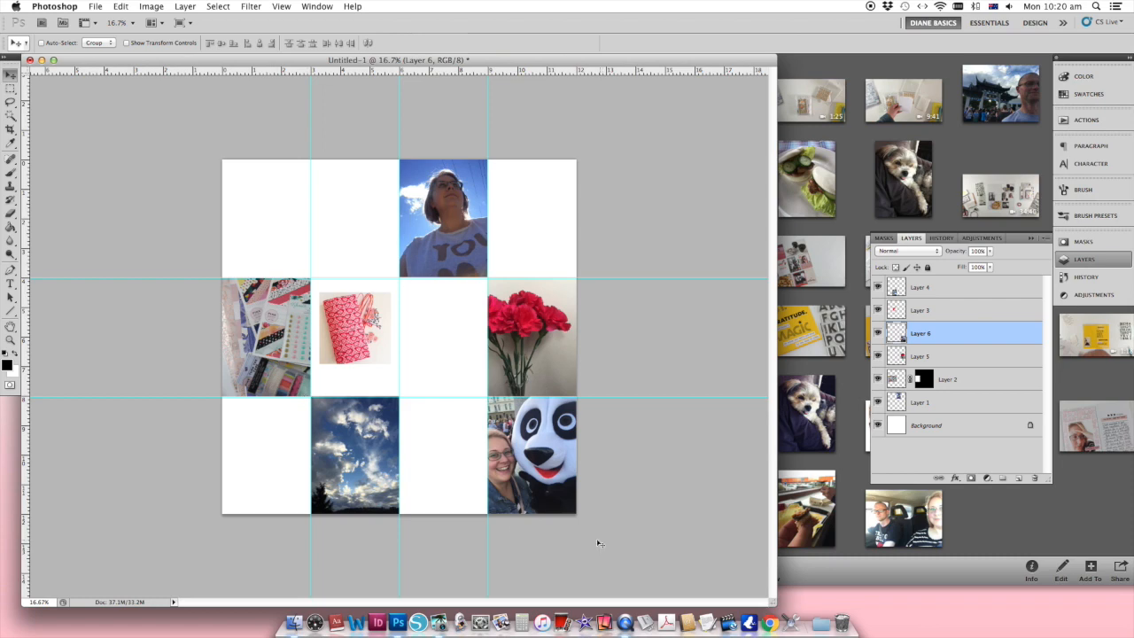
# Step: Place the Ready.png card from the PNG folder at full size in the fourth cell of the first row
pyautogui.click(847, 374)
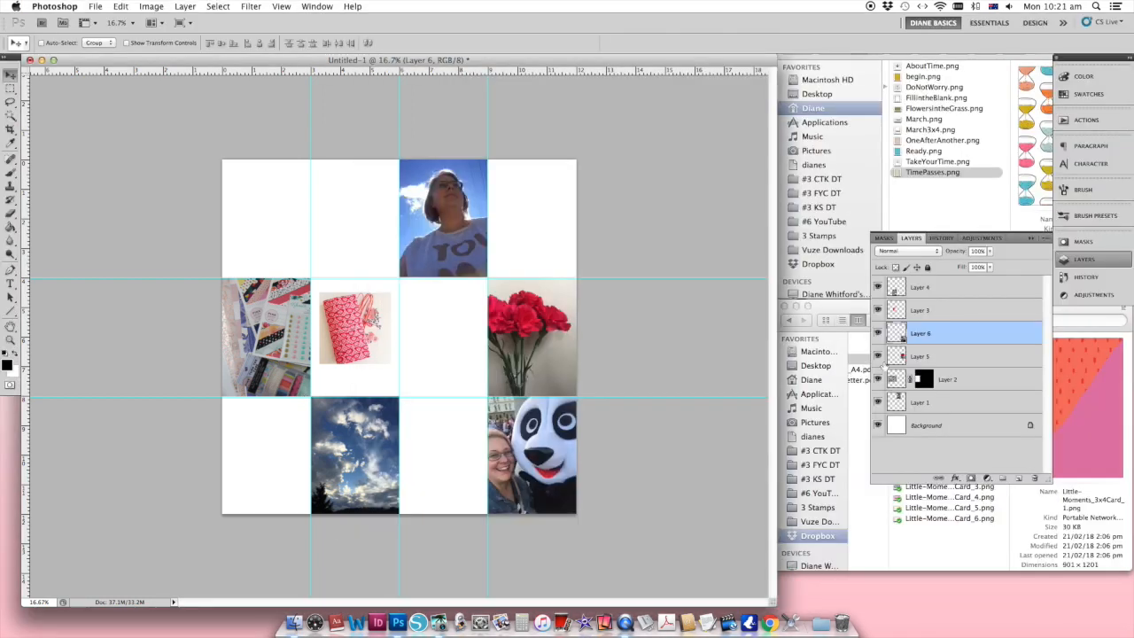
pyautogui.click(942, 210)
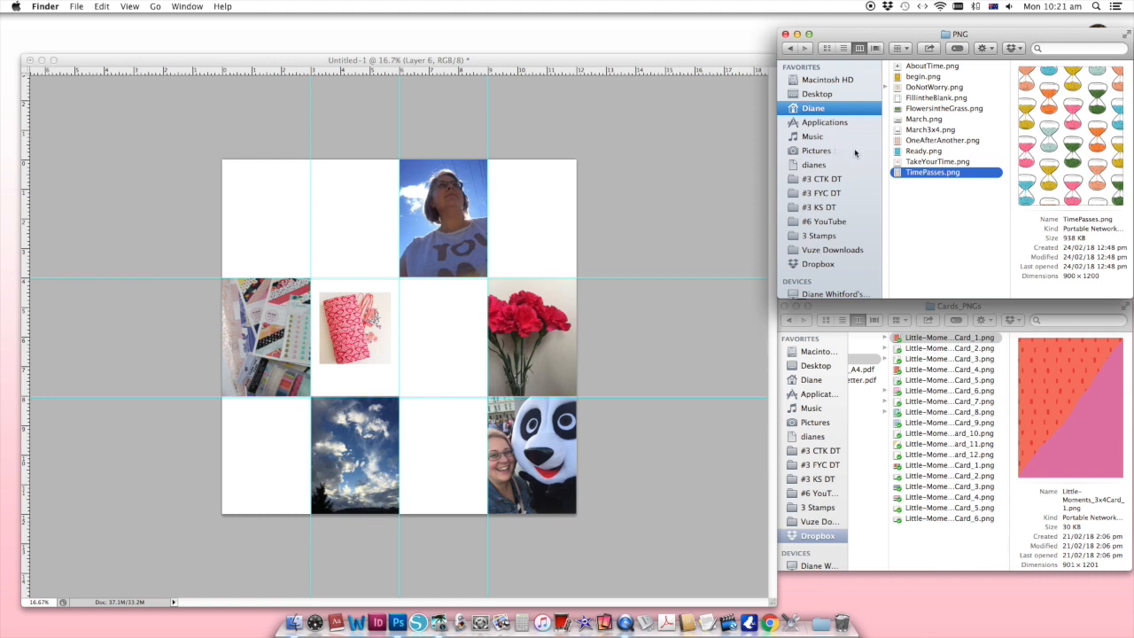
pyautogui.click(922, 152)
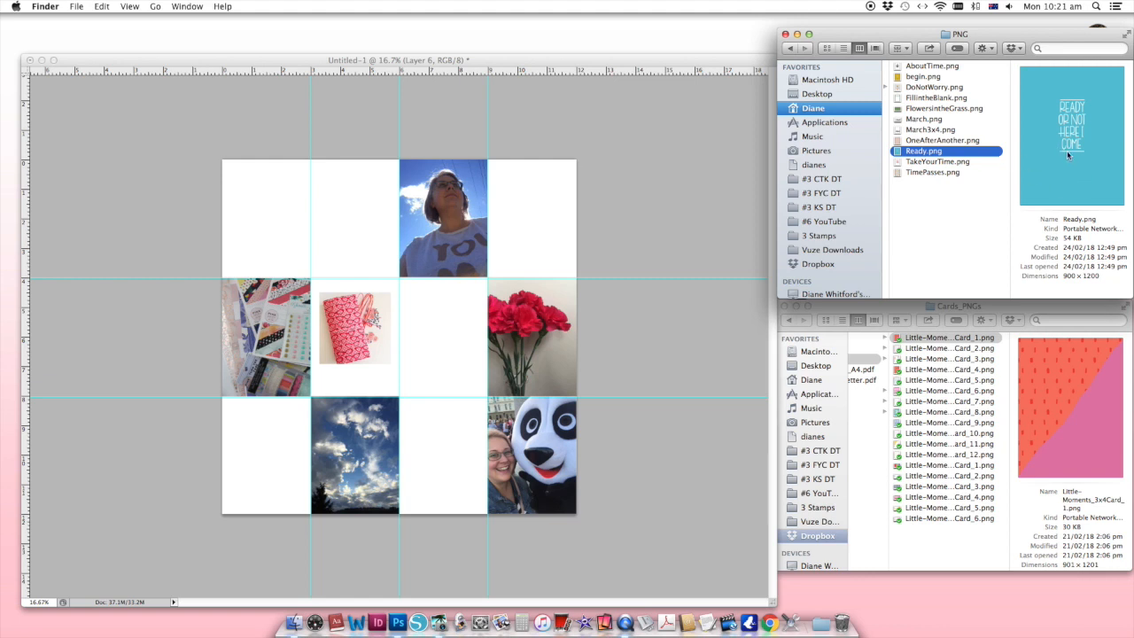
pyautogui.moveTo(1066, 151); pyautogui.dragTo(561, 222)
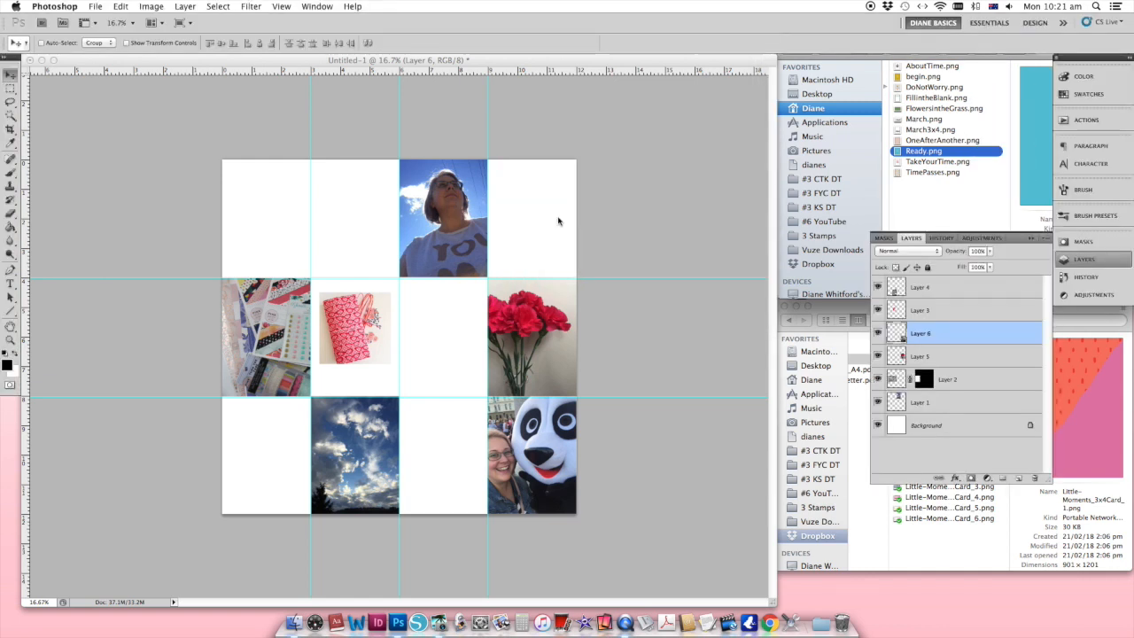
pyautogui.moveTo(410, 361); pyautogui.dragTo(542, 249)
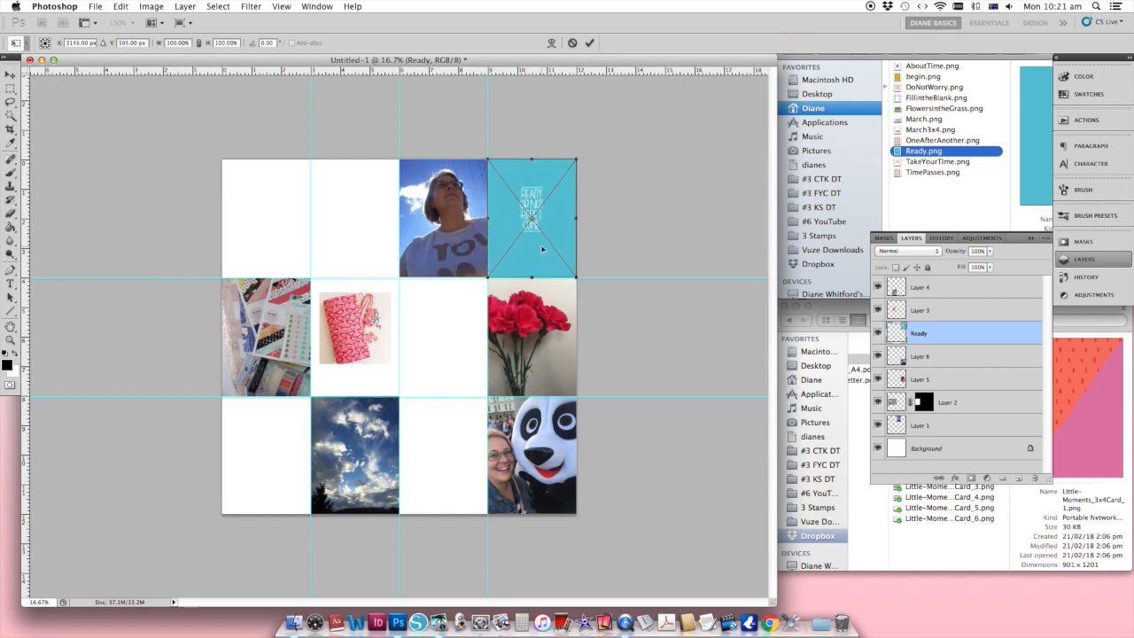
pyautogui.press('Return')
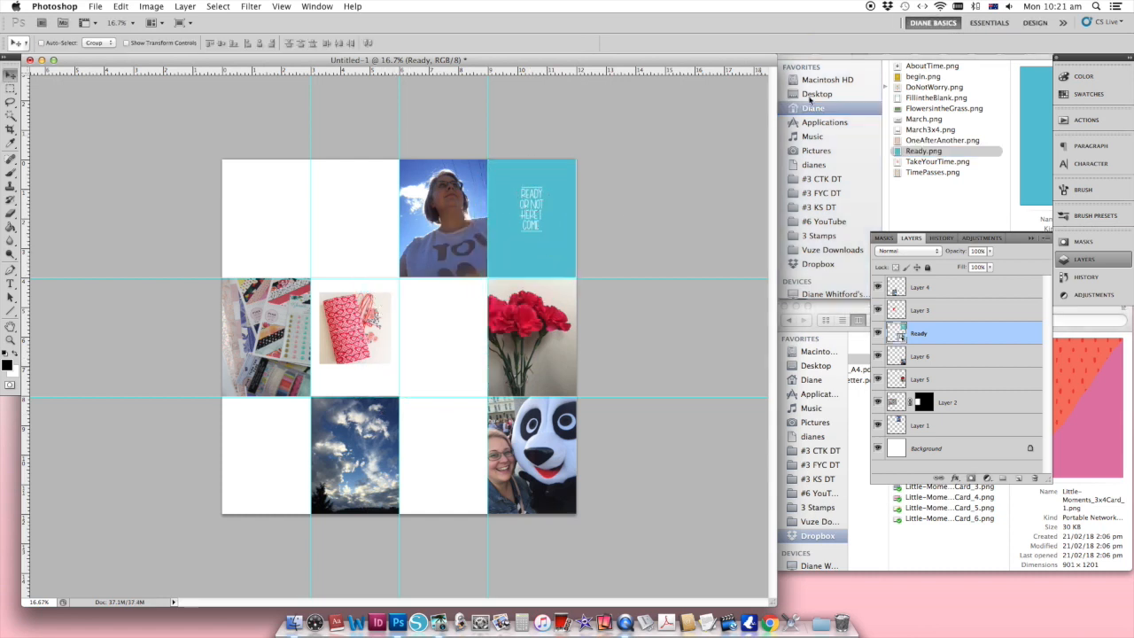
# Step: Place the begin.png card from the PNG folder at full size in the third cell of the middle row
pyautogui.click(961, 204)
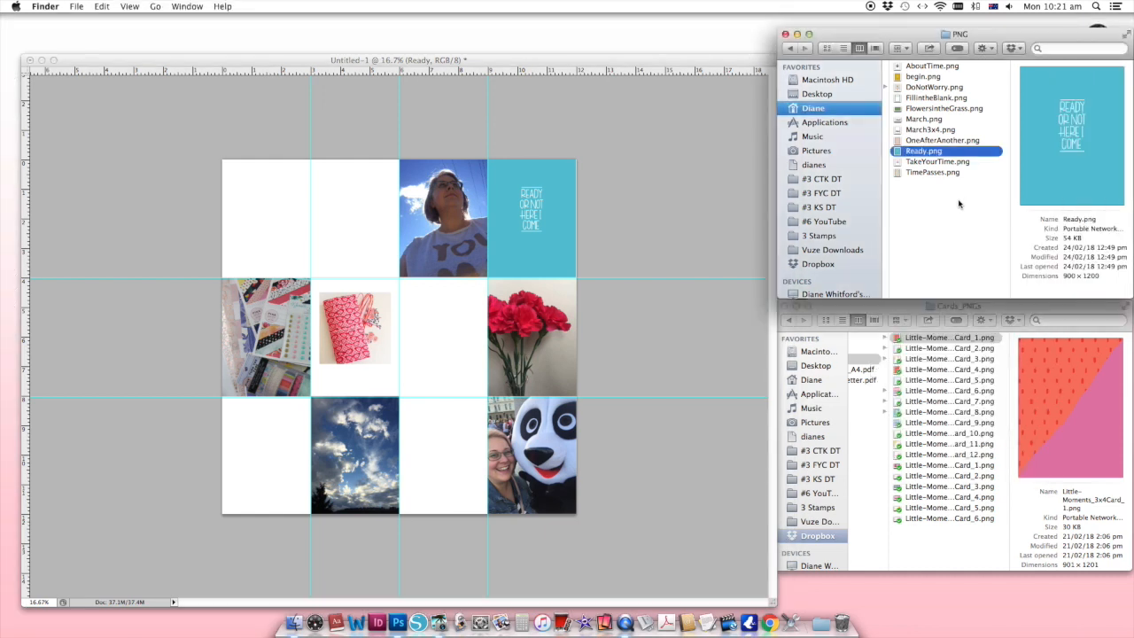
pyautogui.click(918, 77)
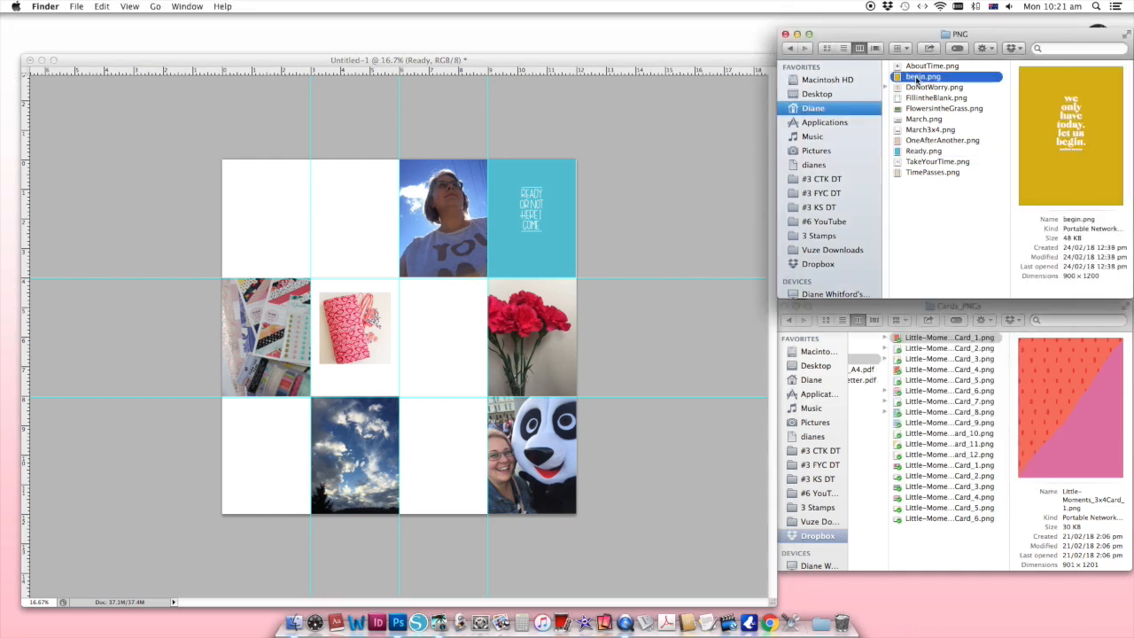
pyautogui.moveTo(1065, 172); pyautogui.dragTo(460, 458)
pyautogui.moveTo(421, 364); pyautogui.dragTo(465, 363)
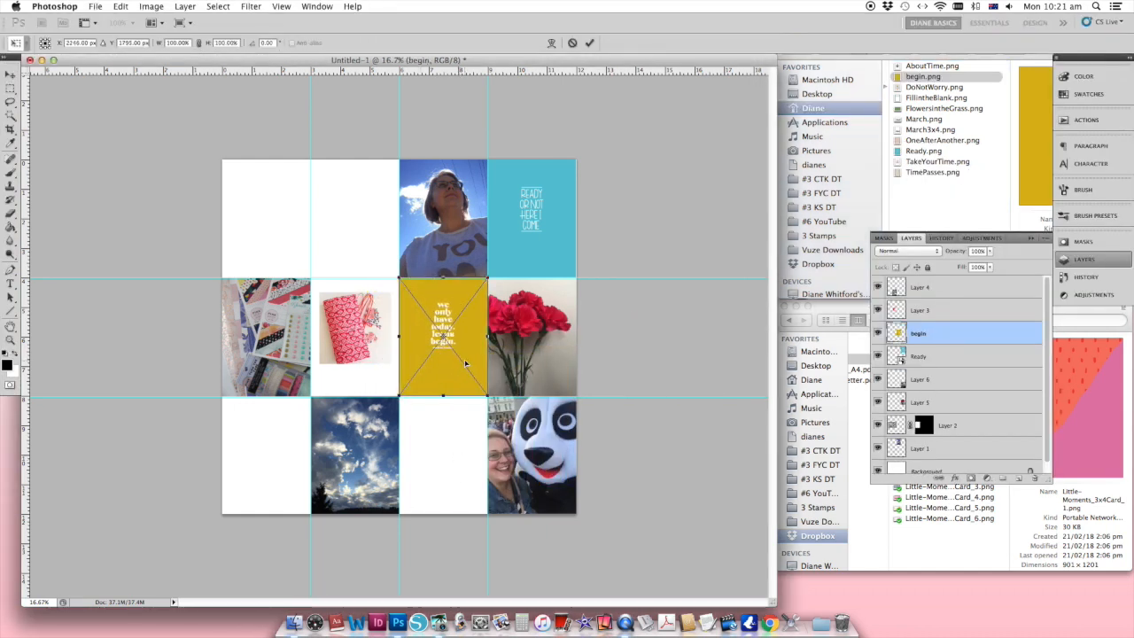
pyautogui.press('Return')
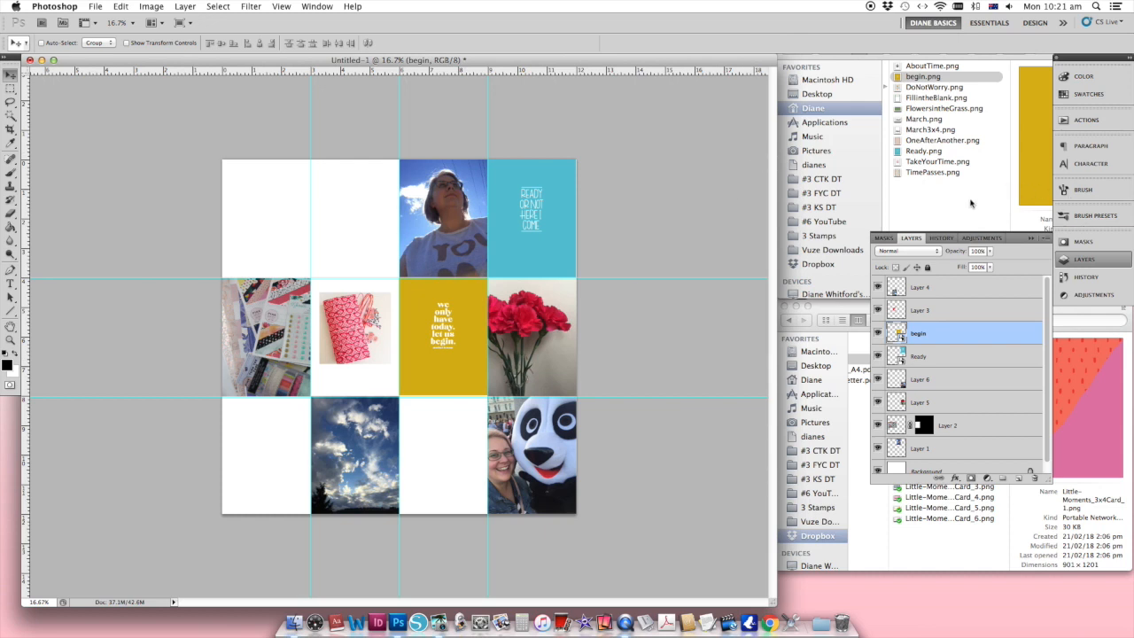
# Step: Place AboutTime.png in the second cell of the first row, scaled down to about 60% near the cell's lower edge
pyautogui.click(929, 75)
pyautogui.click(931, 66)
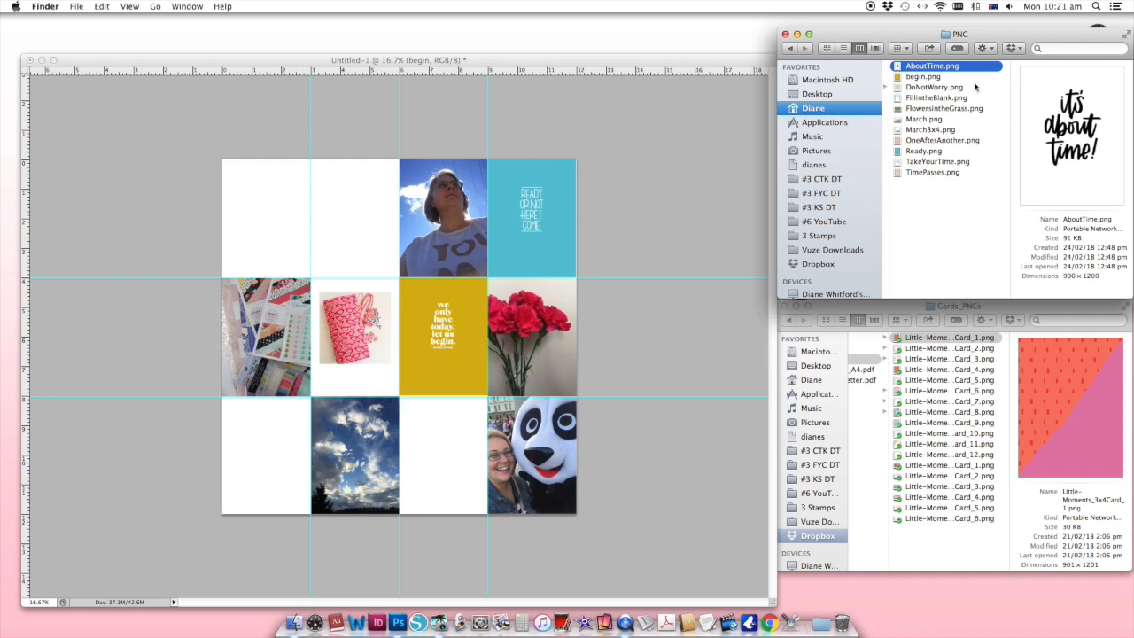
pyautogui.moveTo(1077, 144); pyautogui.dragTo(314, 199)
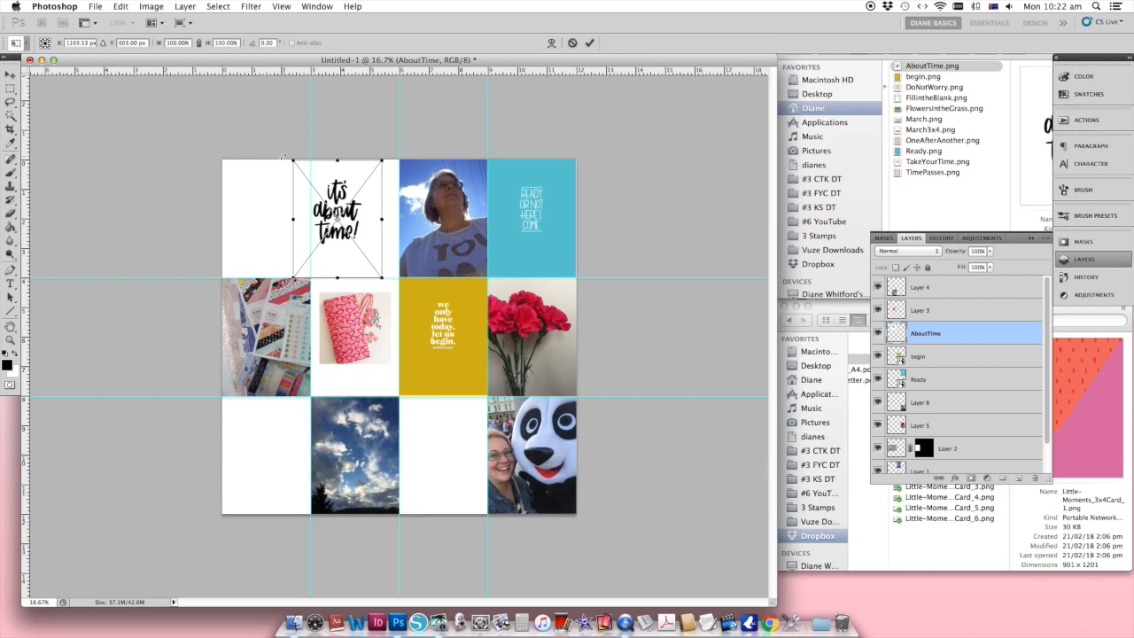
pyautogui.moveTo(293, 160); pyautogui.dragTo(328, 205)
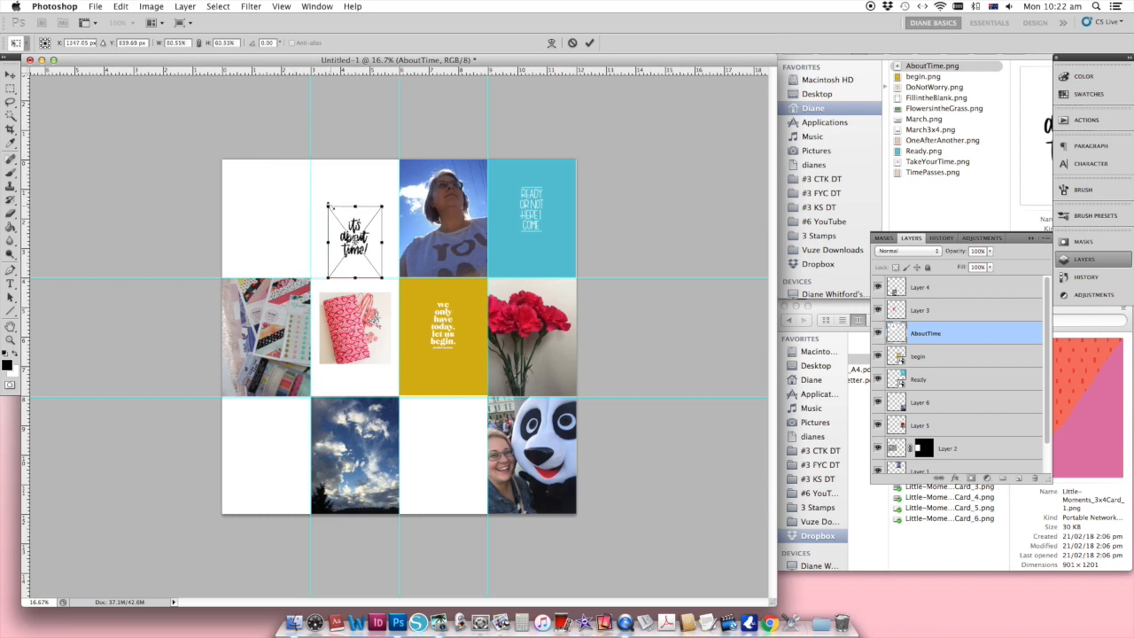
pyautogui.press('Return')
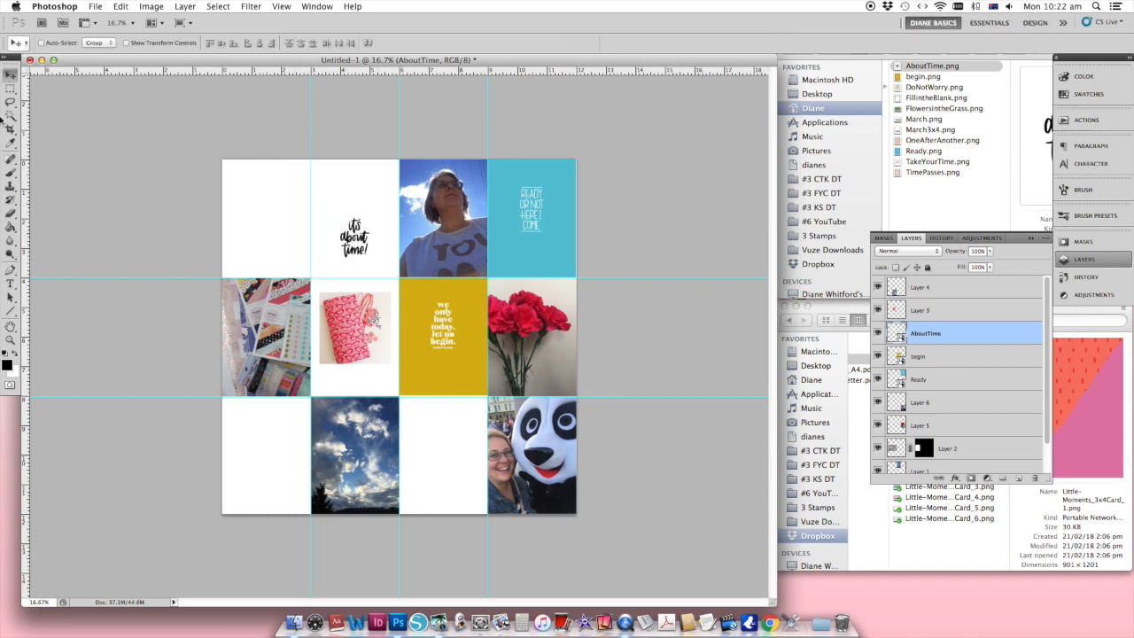
# Step: Mask the AboutTime card to a circle around its lettering and move it onto the photo in the middle row's first cell
pyautogui.click(12, 90)
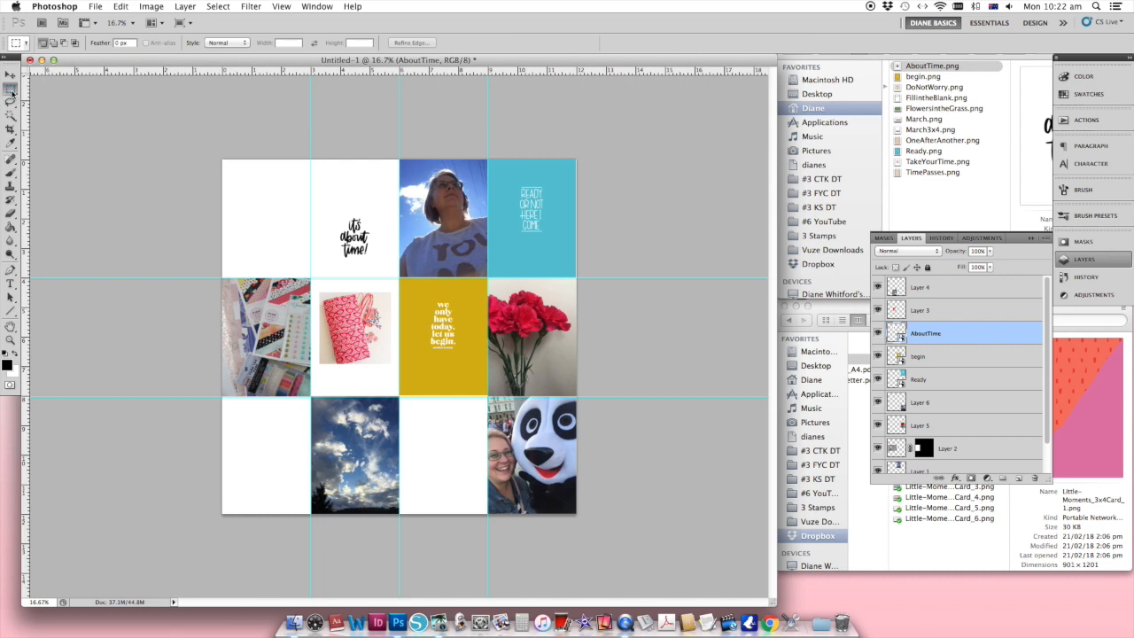
pyautogui.moveTo(12, 92); pyautogui.dragTo(36, 102)
pyautogui.click(971, 479)
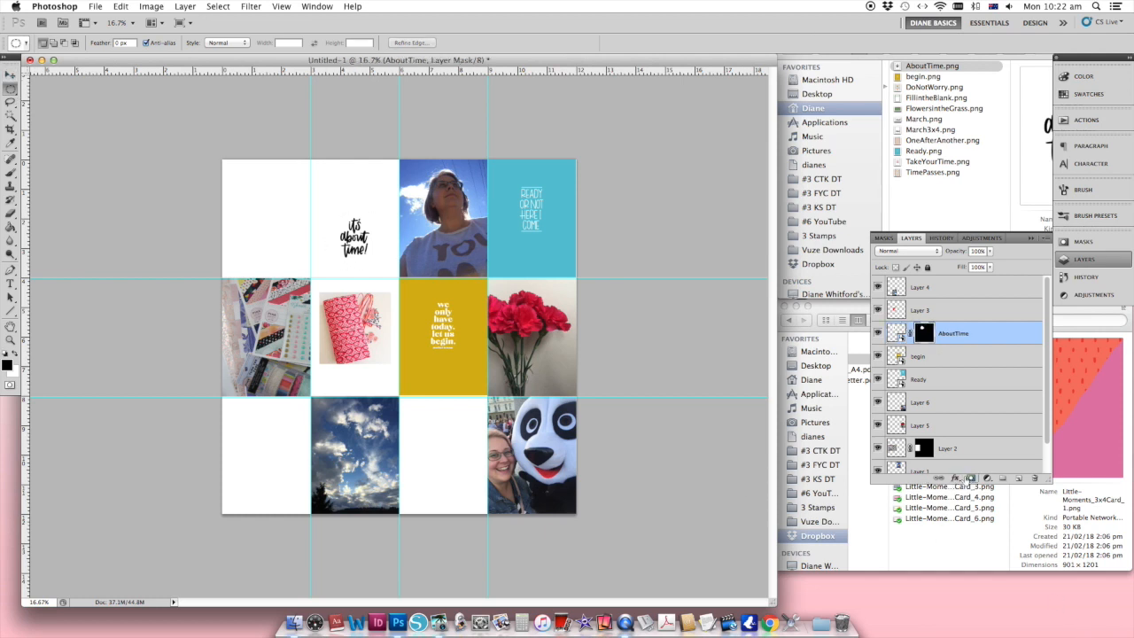
pyautogui.click(10, 75)
pyautogui.moveTo(365, 238); pyautogui.dragTo(264, 365)
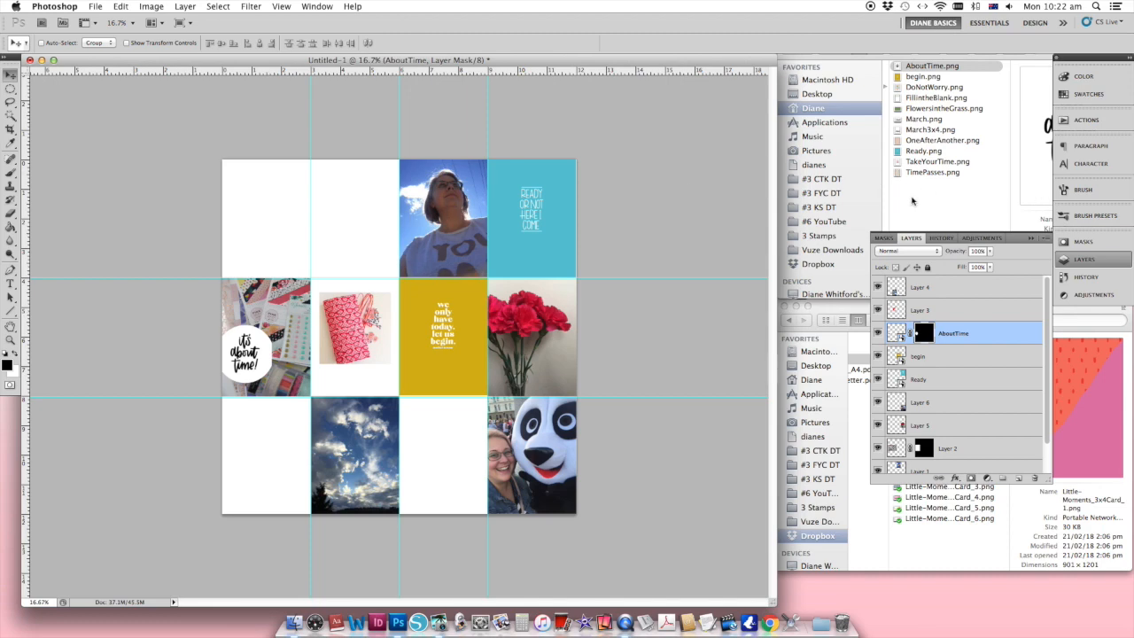
# Step: Place FlowersintheGrass.png from the PNG folder at full size across the first two cells of the first row
pyautogui.click(879, 554)
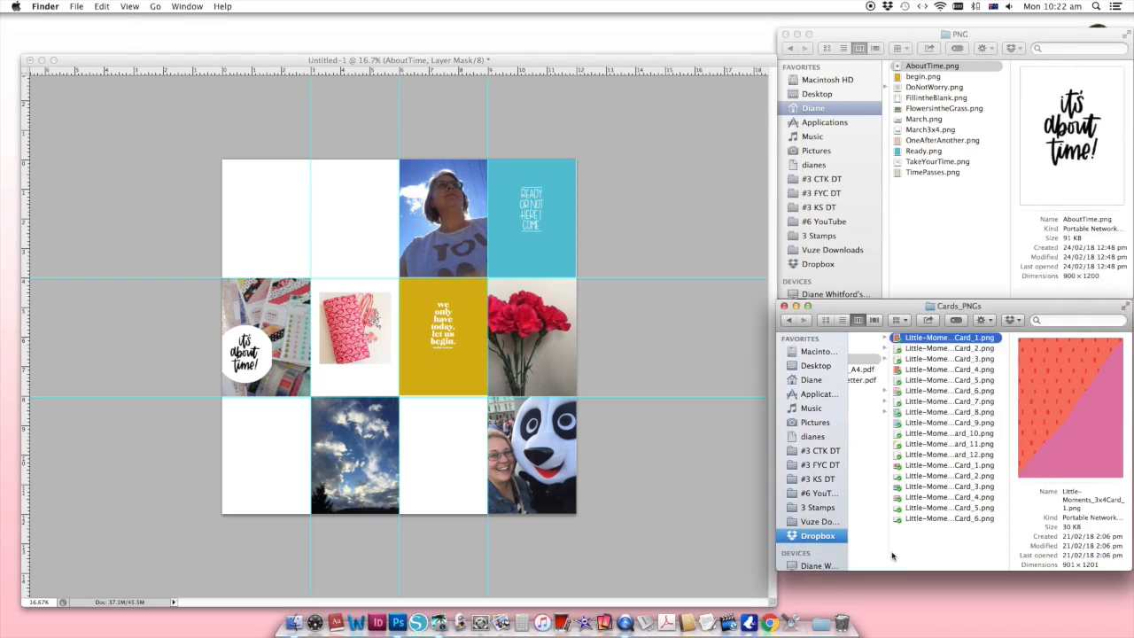
pyautogui.click(941, 215)
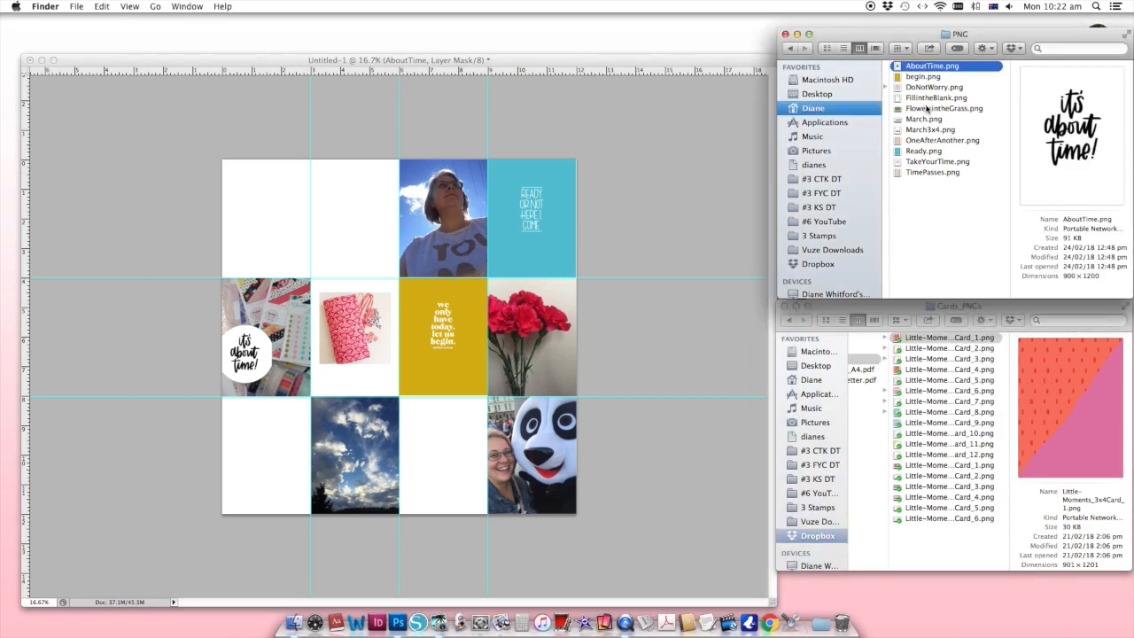
pyautogui.click(927, 109)
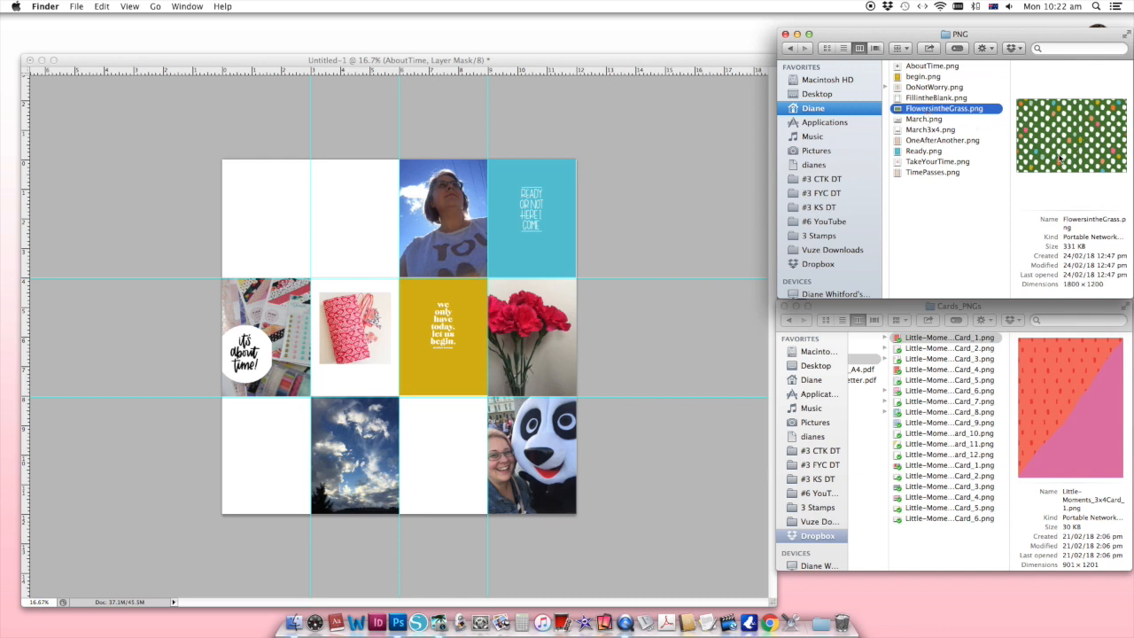
pyautogui.click(918, 120)
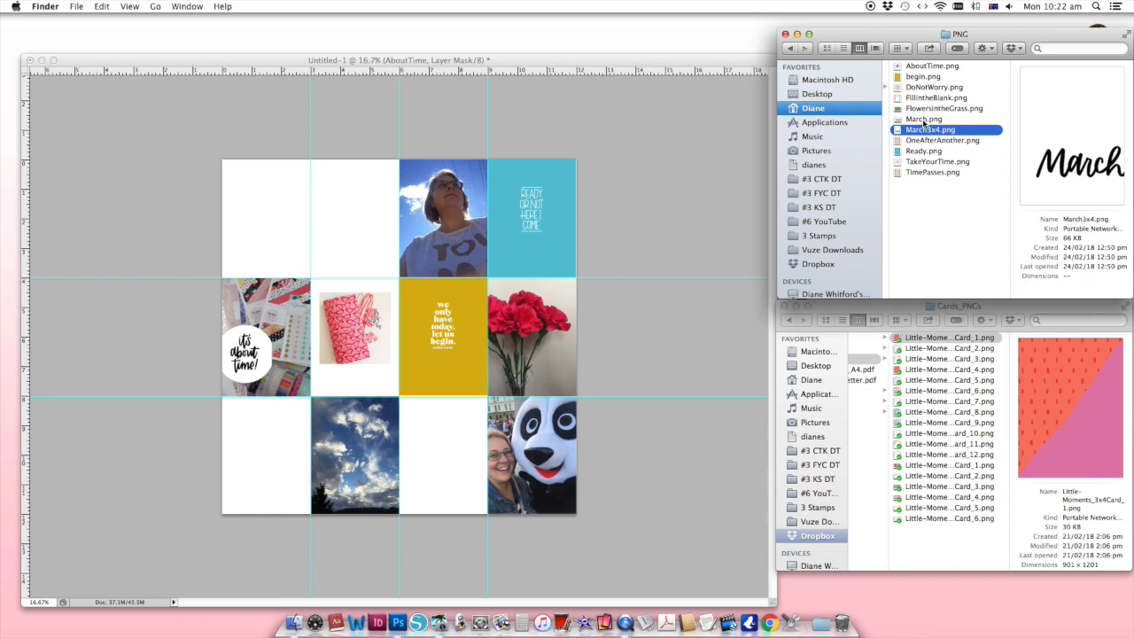
pyautogui.click(923, 109)
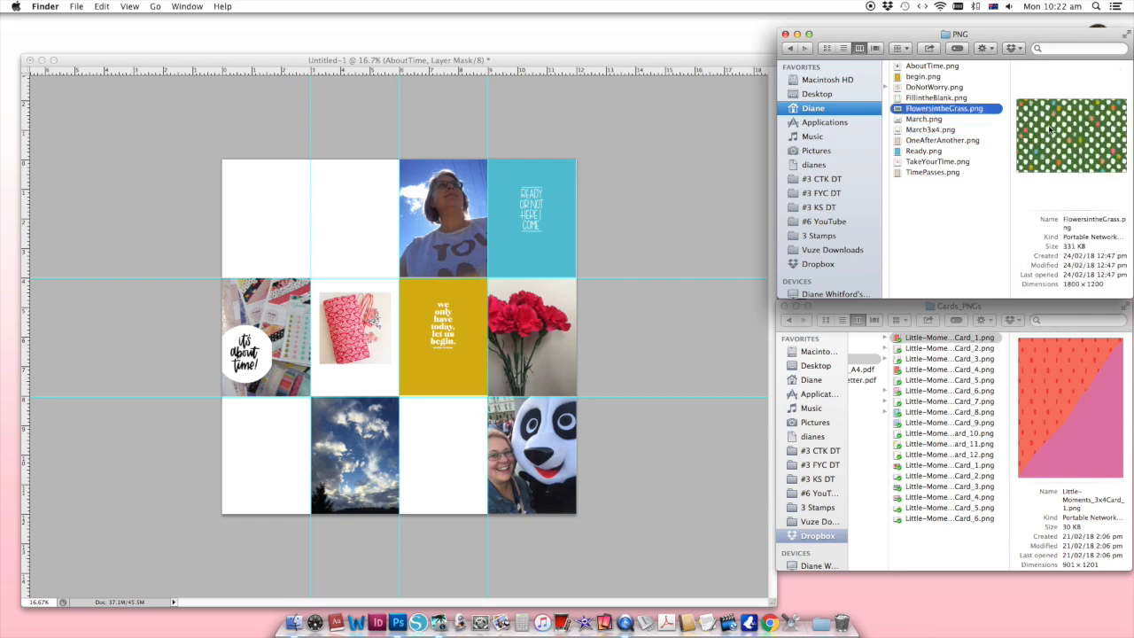
pyautogui.moveTo(1079, 149); pyautogui.dragTo(365, 245)
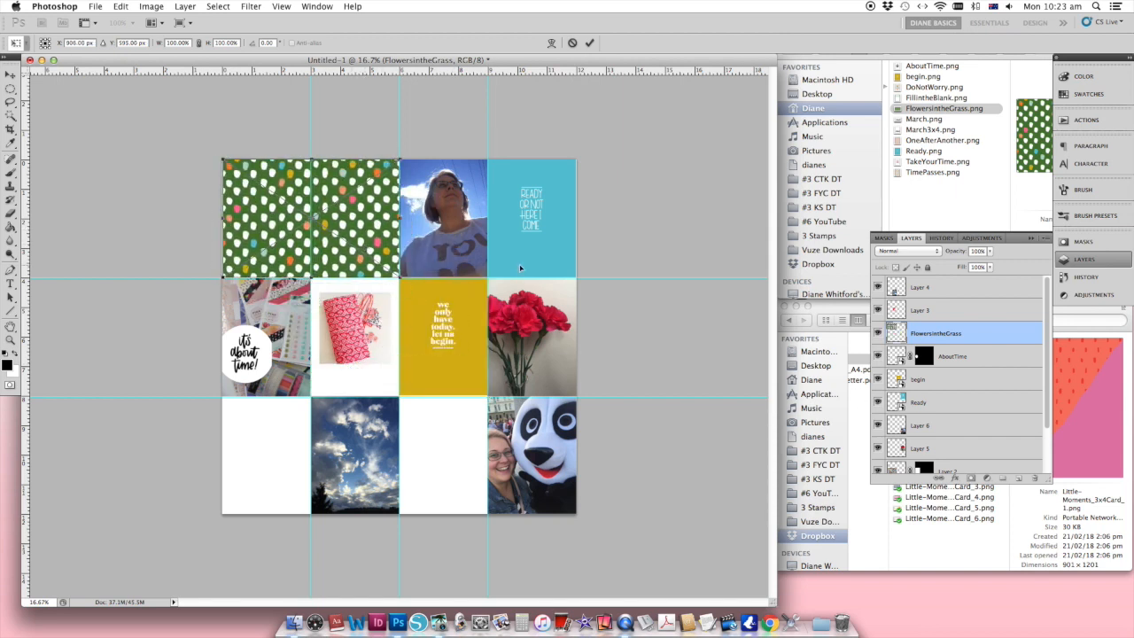
pyautogui.press('Return')
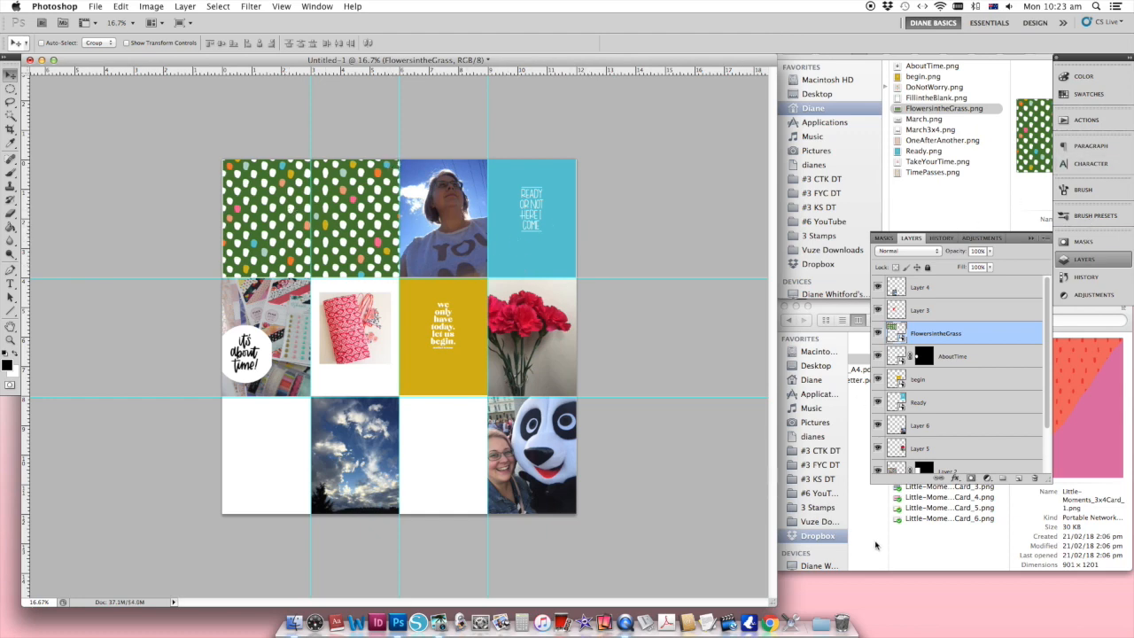
# Step: Place Little-Moments_3x4Card_4.png from the Cards_PNGs folder at full size in the third cell of the last row
pyautogui.click(875, 545)
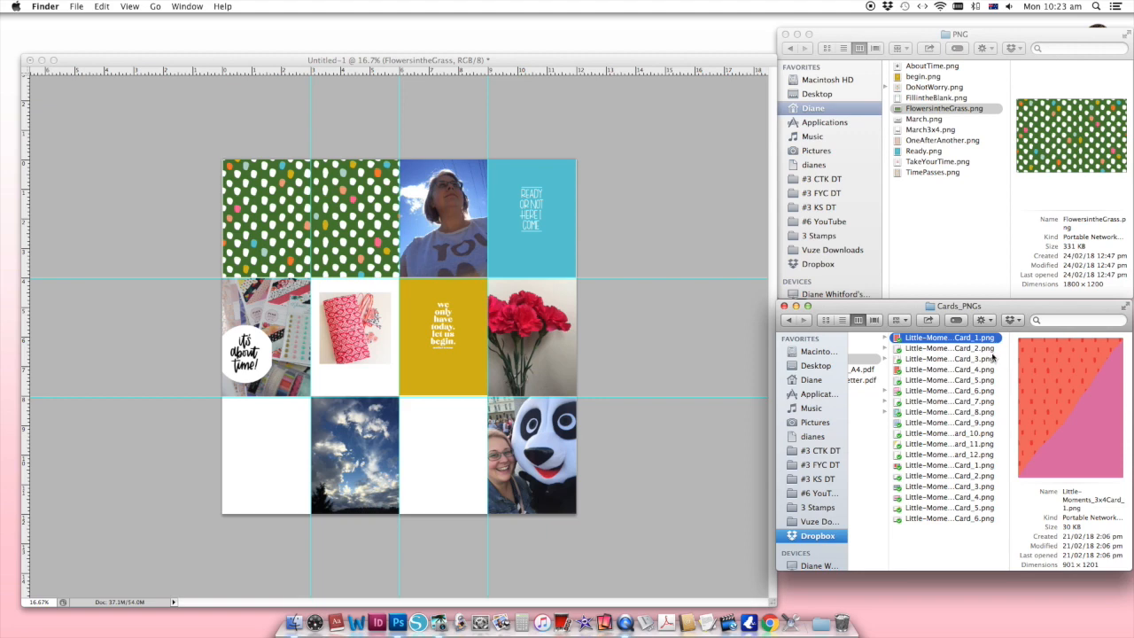
pyautogui.click(946, 372)
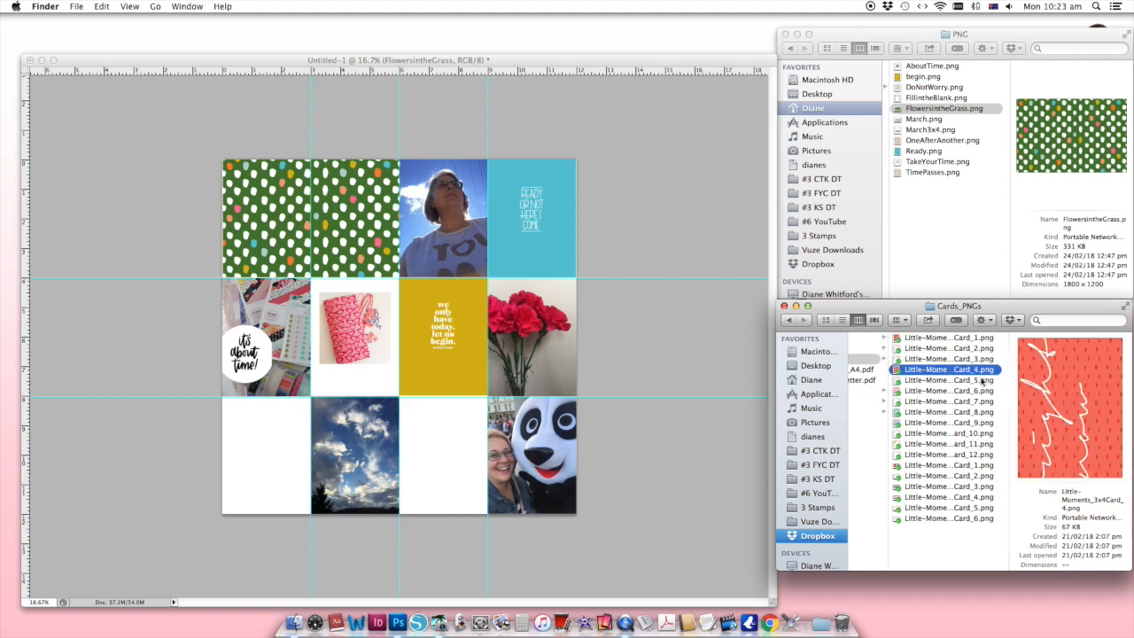
pyautogui.moveTo(952, 373); pyautogui.dragTo(465, 495)
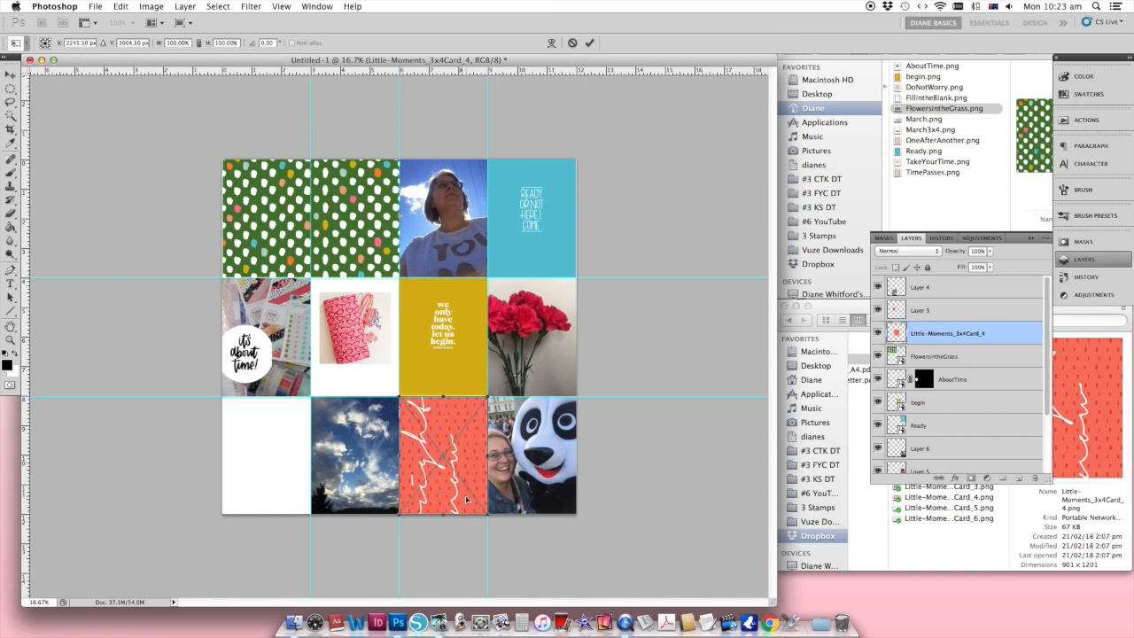
pyautogui.press('Return')
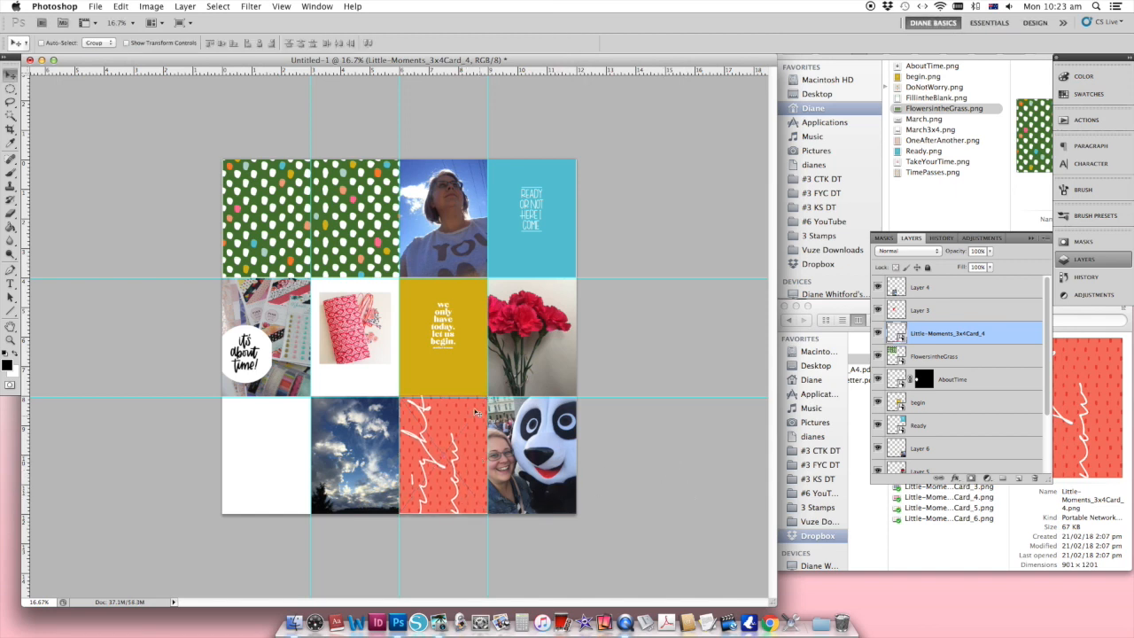
# Step: Move the begin card from the middle row to the first cell of the last row
pyautogui.rightClick(451, 301)
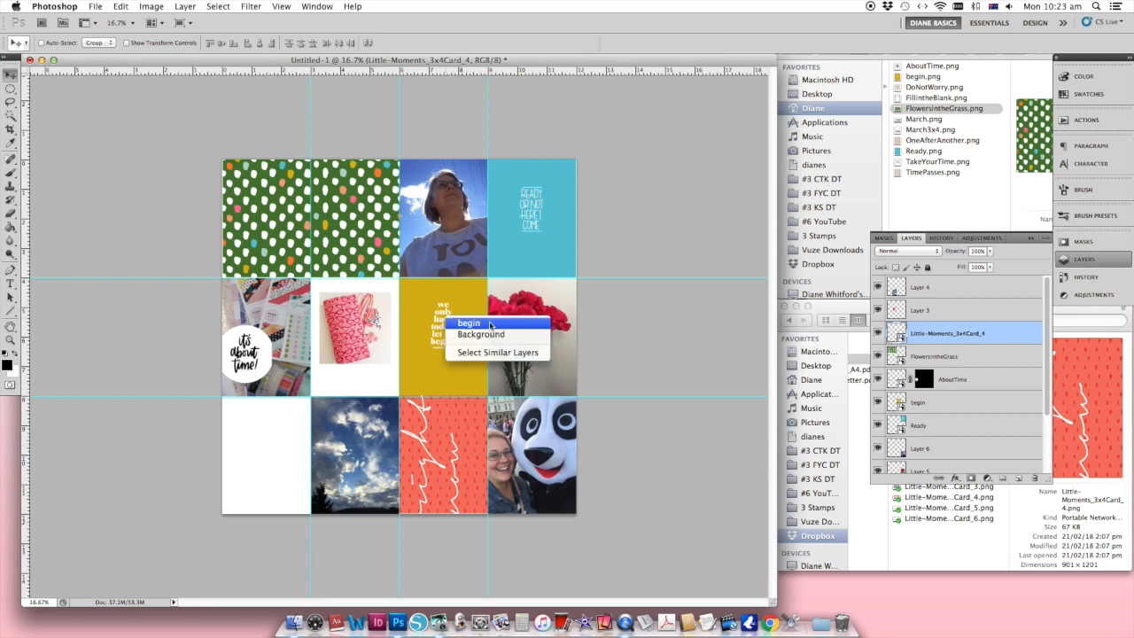
pyautogui.click(456, 321)
pyautogui.moveTo(452, 309); pyautogui.dragTo(275, 435)
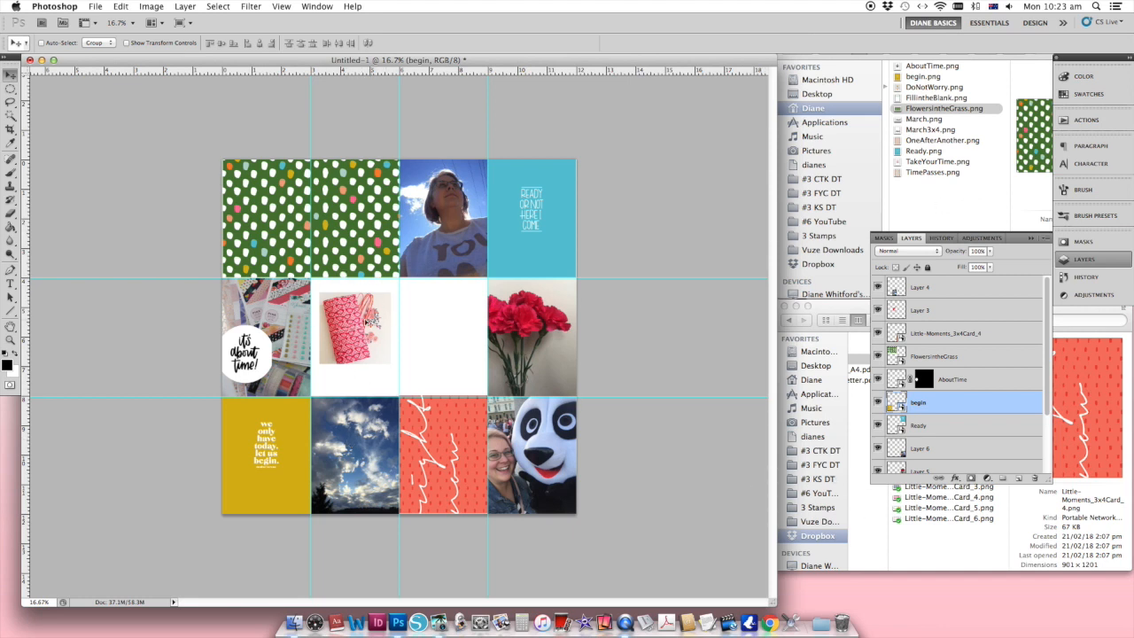
# Step: Preview the Cards_PNGs files and place Little-Moments_3x4Card_12.png at full size behind the photo in the middle row's second cell
pyautogui.click(949, 539)
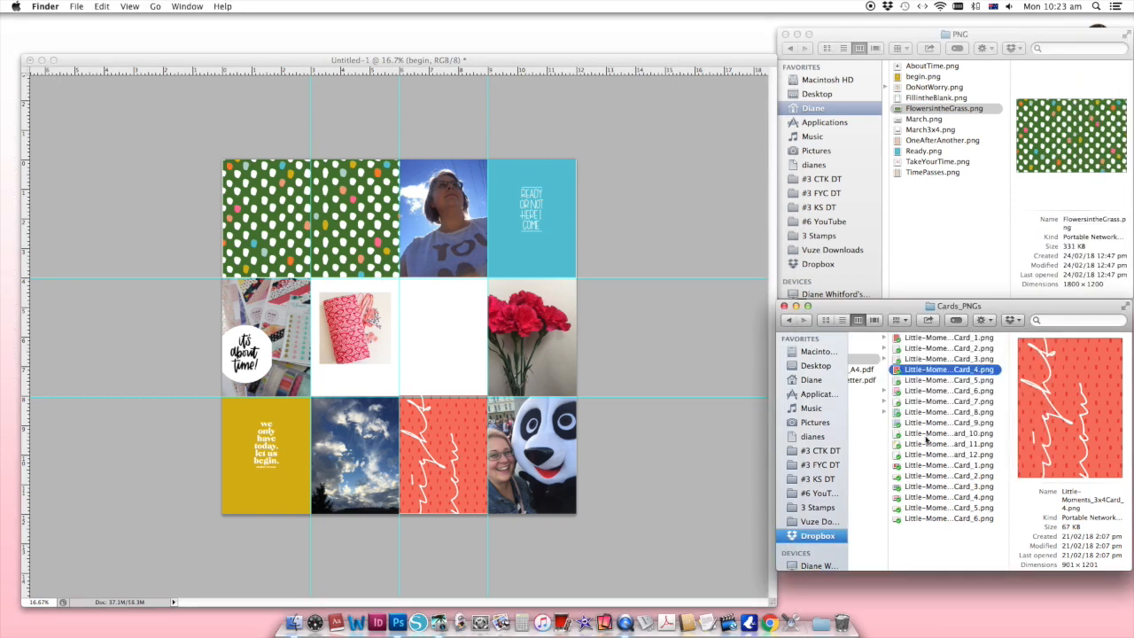
pyautogui.click(913, 350)
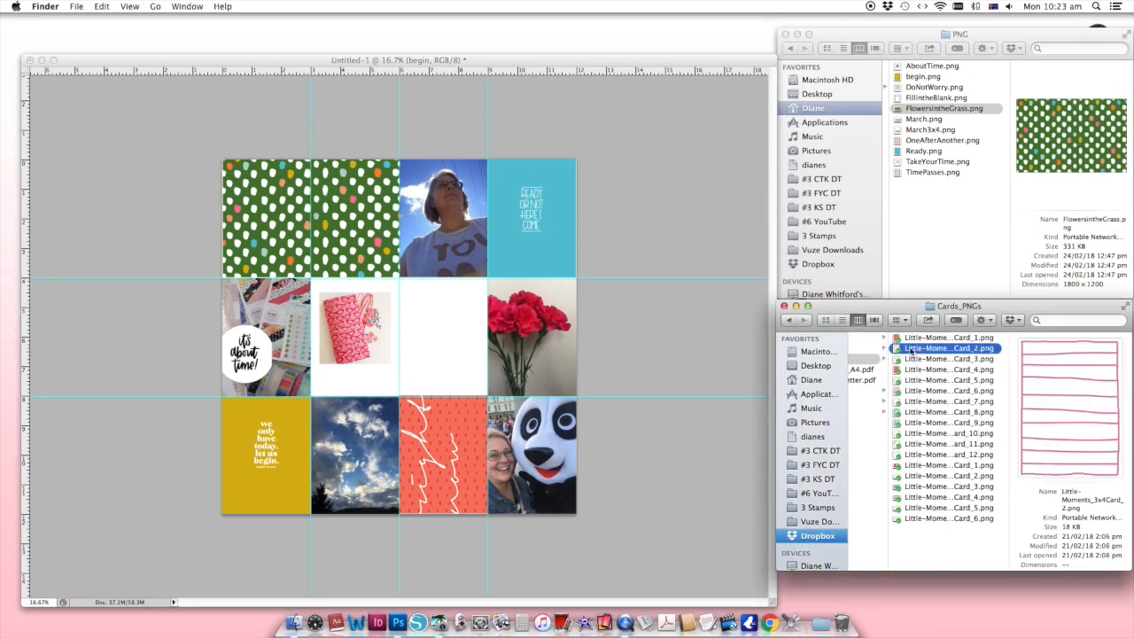
pyautogui.press('Down')
pyautogui.press('Down')
pyautogui.press('Down')
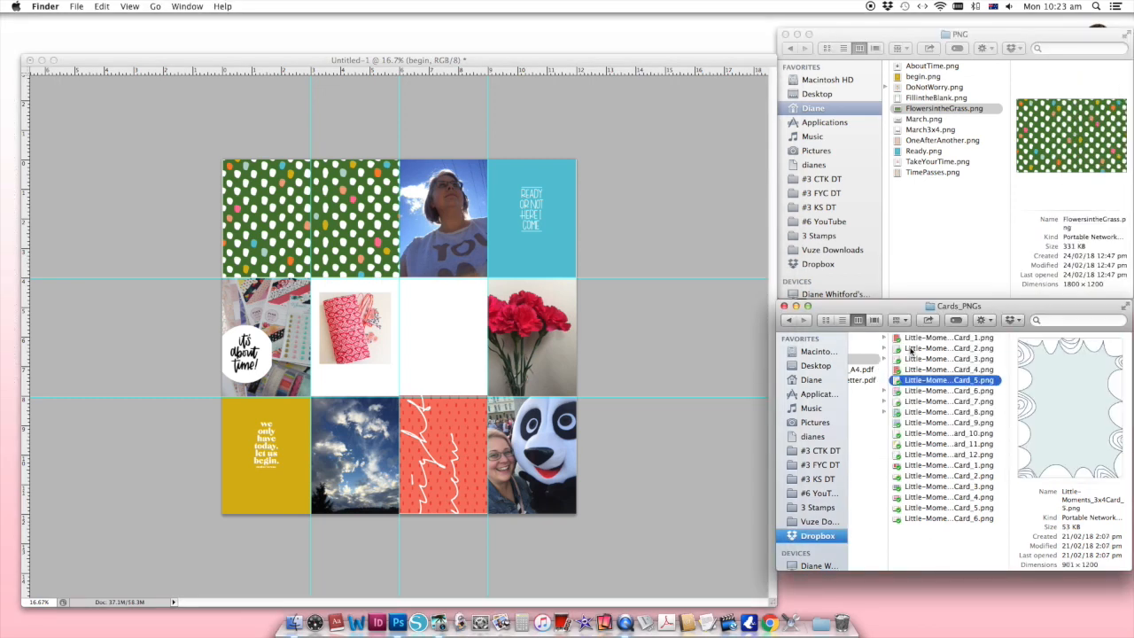
pyautogui.press('Down')
pyautogui.press('Down')
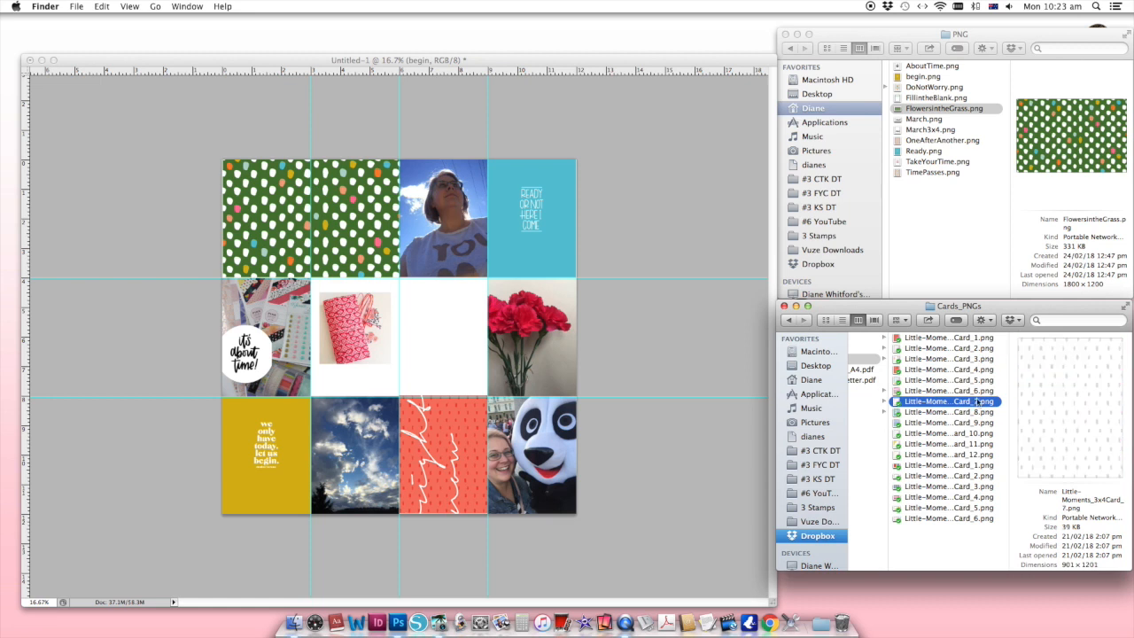
pyautogui.press('Down')
pyautogui.press('Down')
pyautogui.press('Down')
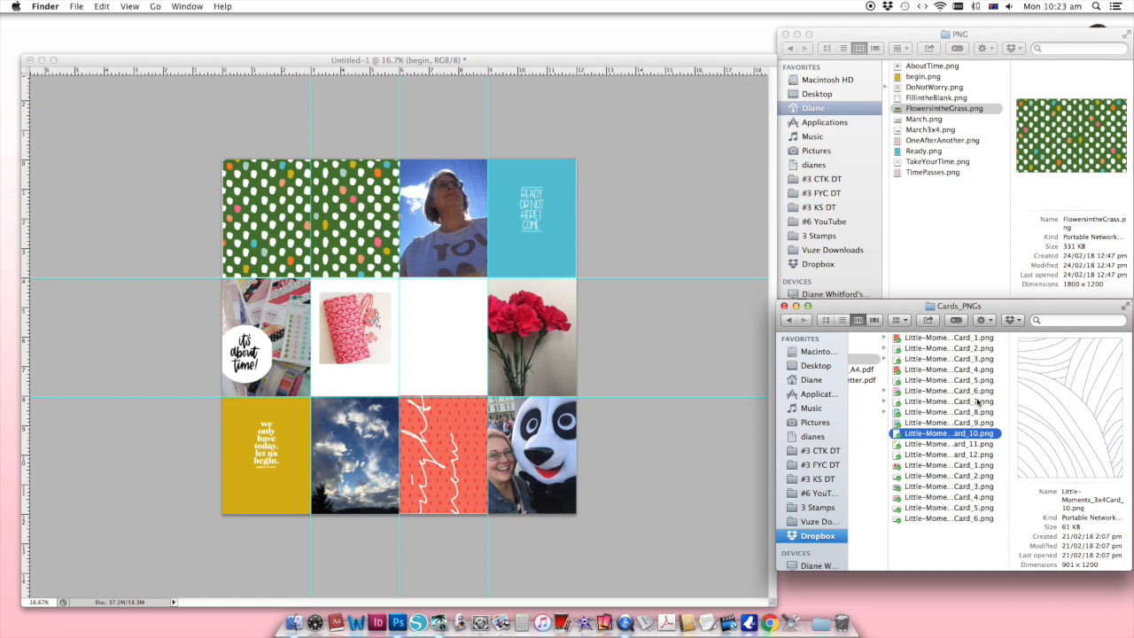
pyautogui.press('Down')
pyautogui.press('Up')
pyautogui.press('Down')
pyautogui.press('Down')
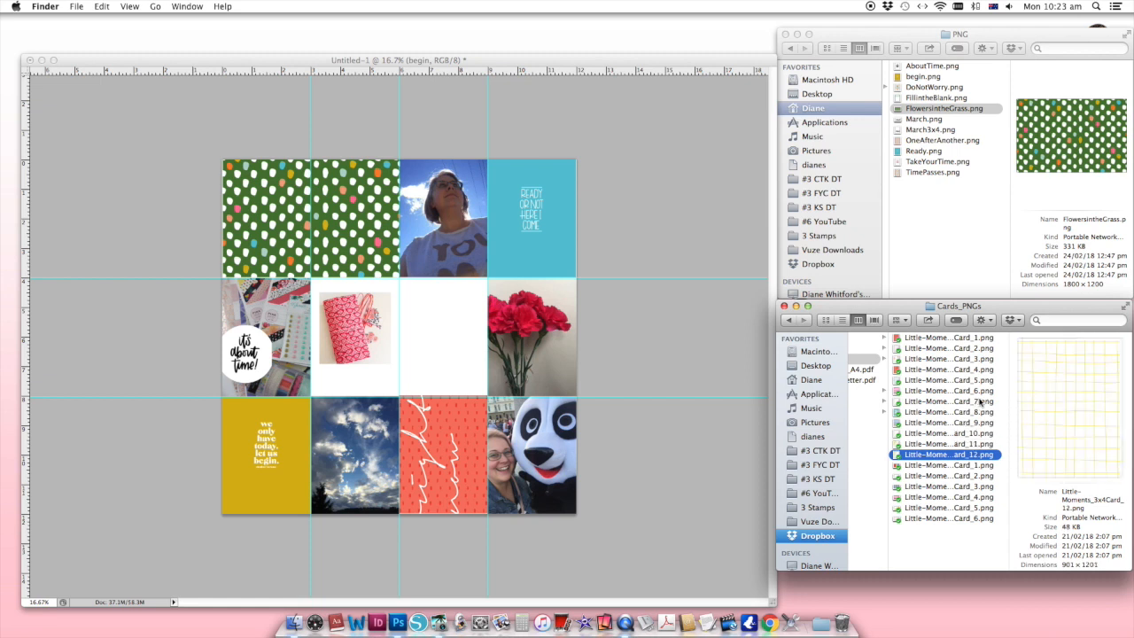
pyautogui.moveTo(943, 456); pyautogui.dragTo(379, 340)
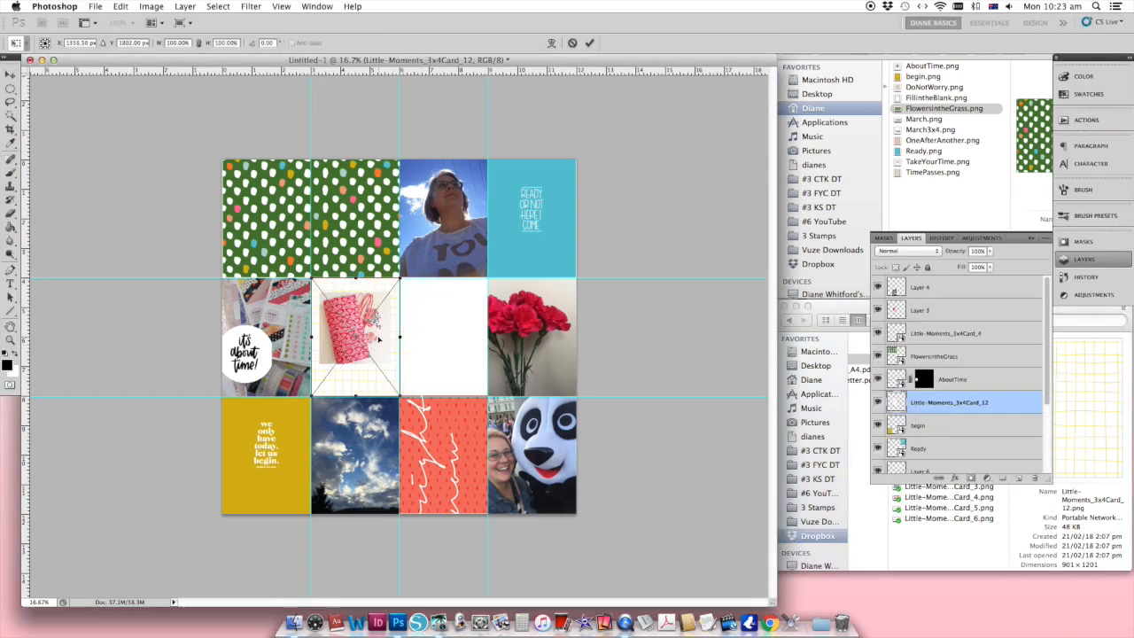
pyautogui.press('Return')
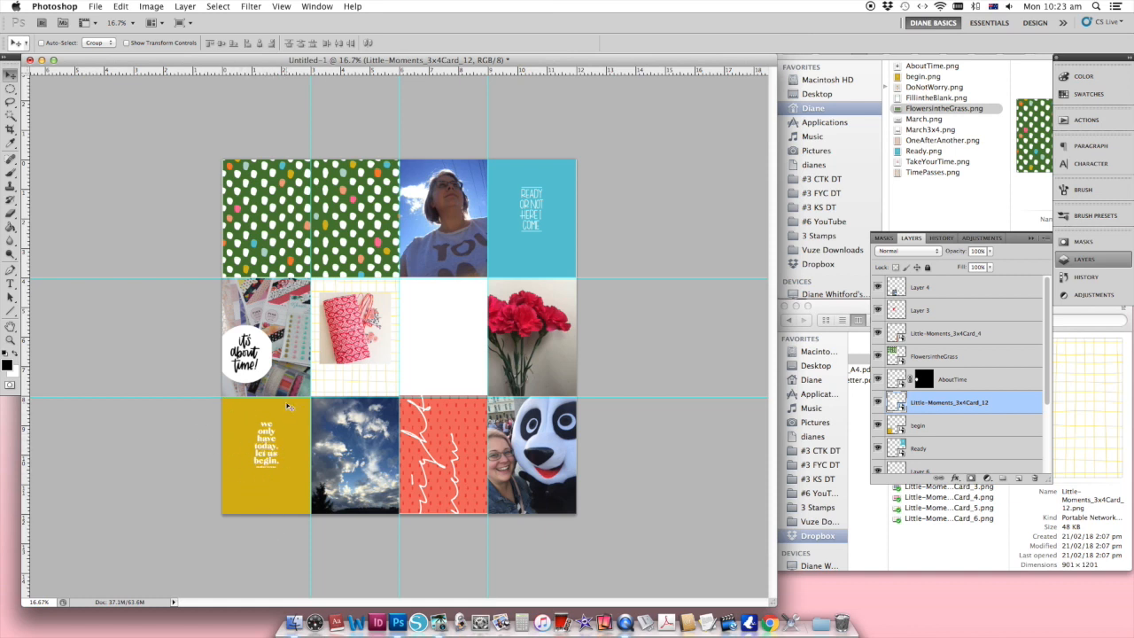
# Step: Place the pink striped Little-Moments_3x4Card_6.png at full size in the third cell of the middle row
pyautogui.click(950, 556)
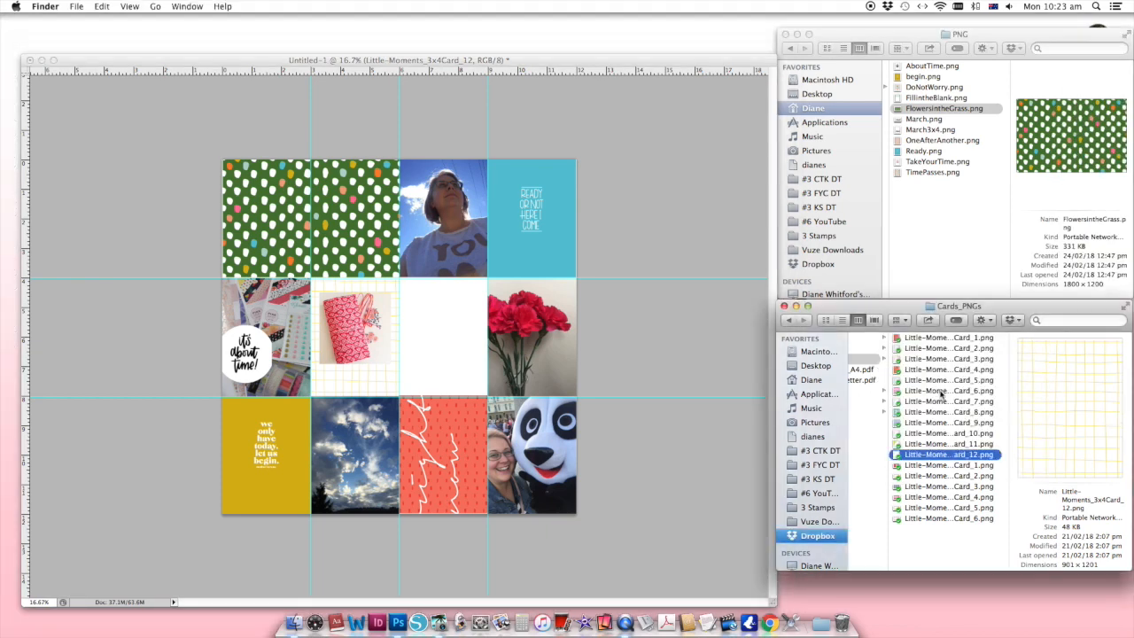
pyautogui.click(943, 390)
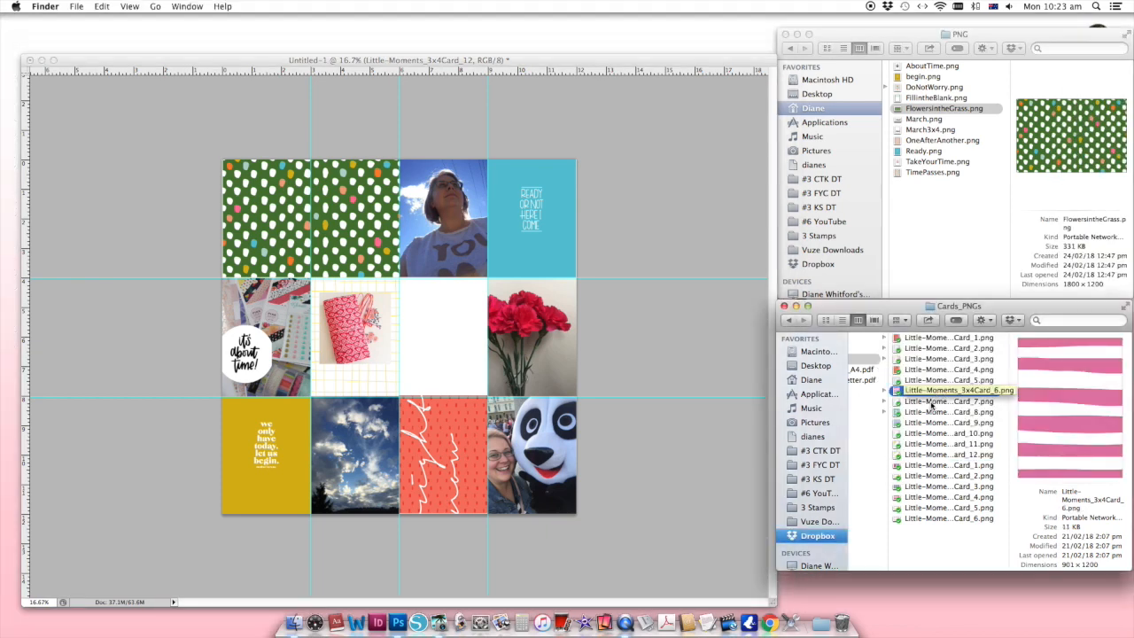
pyautogui.click(932, 405)
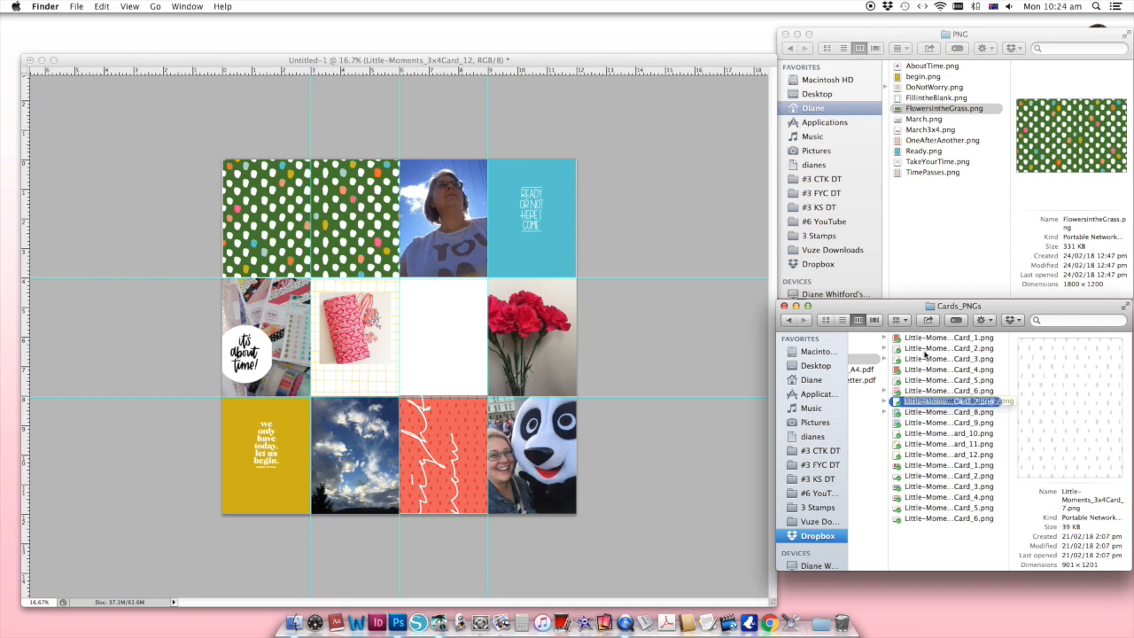
pyautogui.click(925, 350)
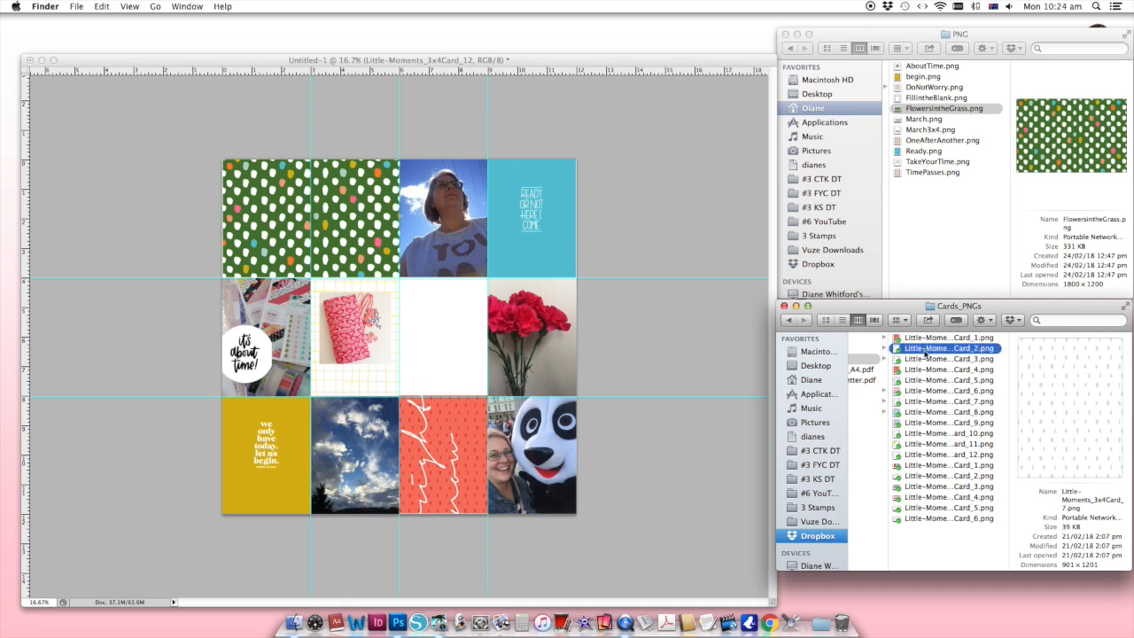
pyautogui.click(920, 394)
pyautogui.moveTo(896, 394); pyautogui.dragTo(474, 353)
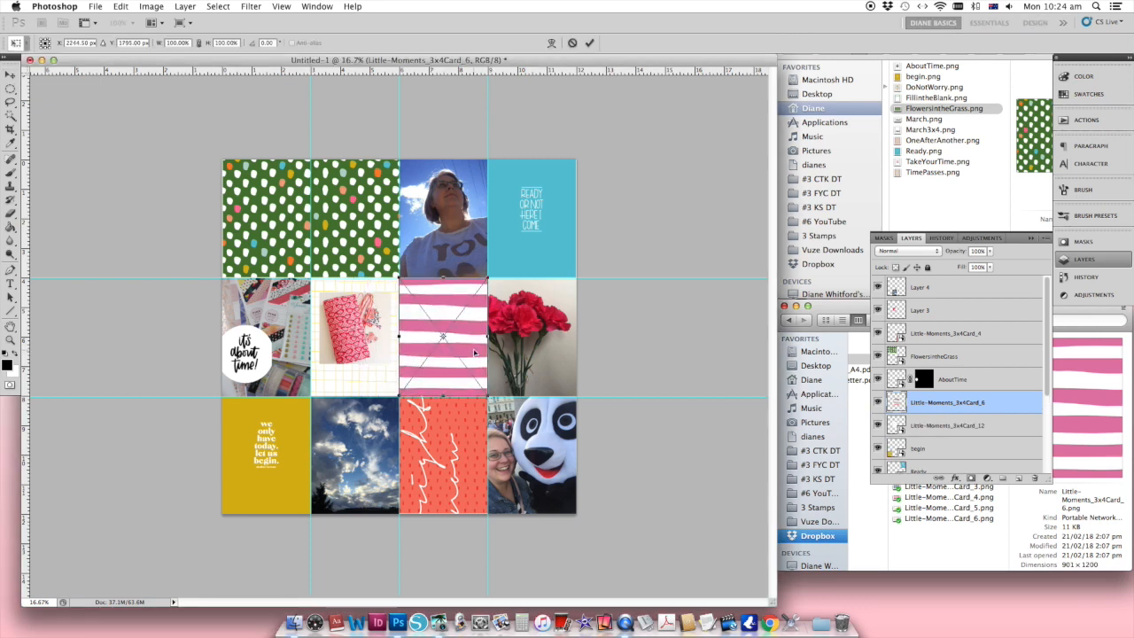
pyautogui.press('Return')
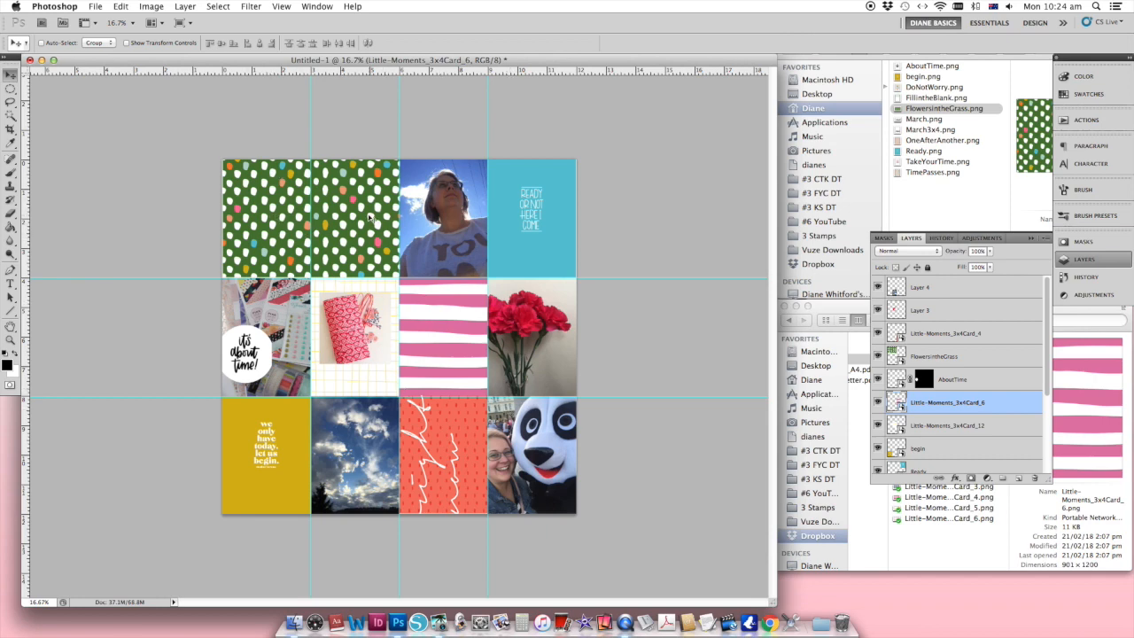
# Step: Hide the FlowersintheGrass layer and place the rainbow-striped Little-Moments_6x4Card_1.png across the first two cells of the first row instead
pyautogui.click(877, 356)
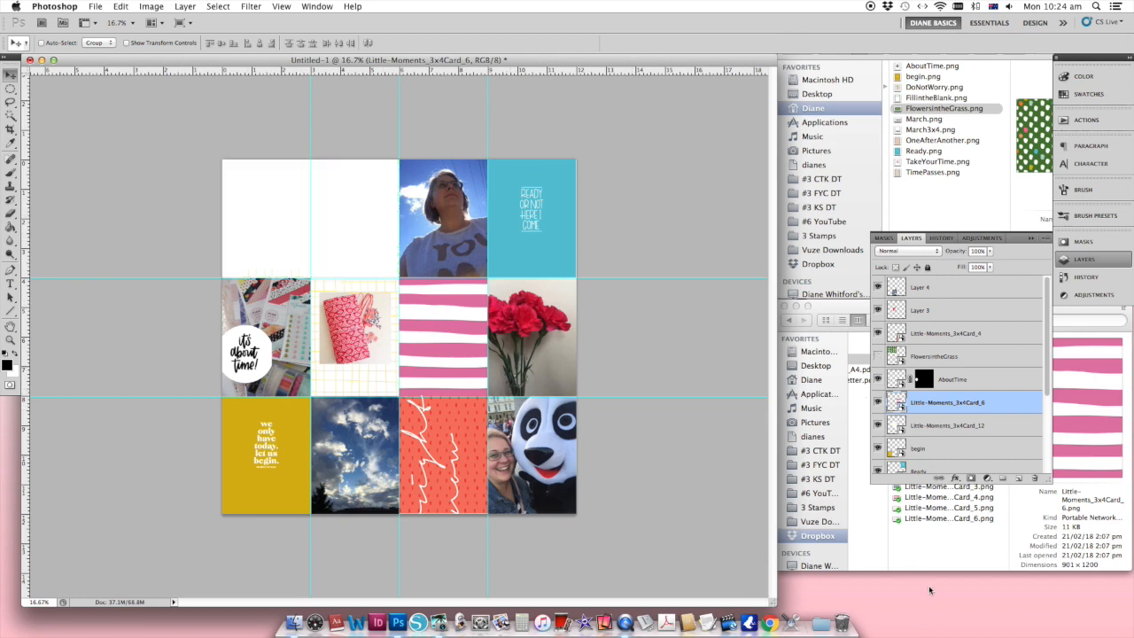
pyautogui.click(922, 549)
pyautogui.click(961, 465)
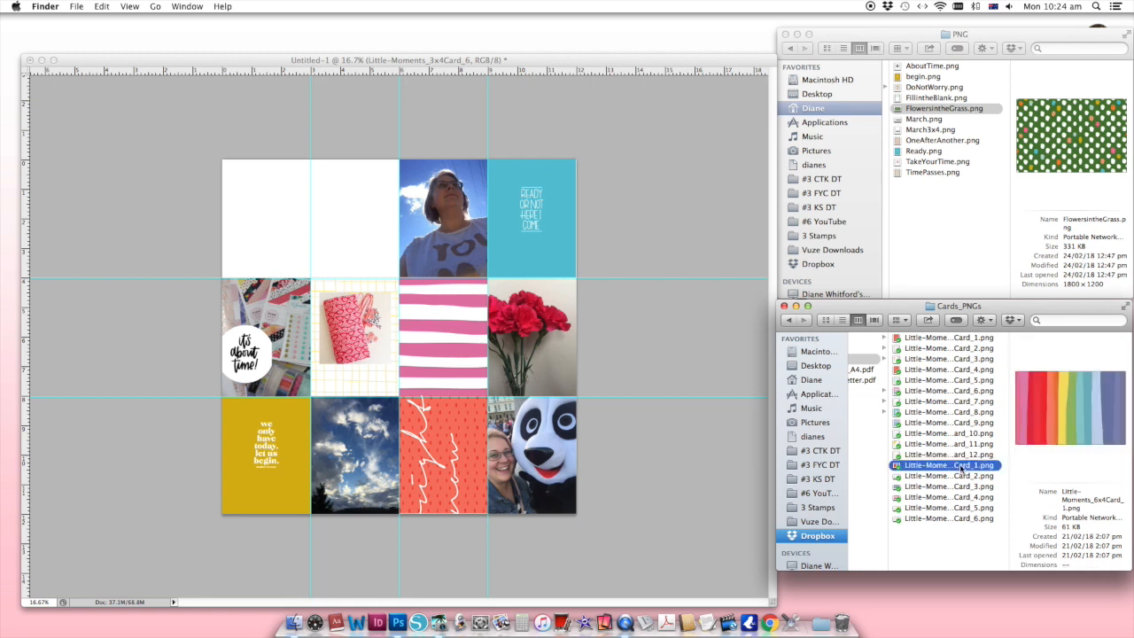
pyautogui.press('Down')
pyautogui.press('Down')
pyautogui.press('Down')
pyautogui.press('Down')
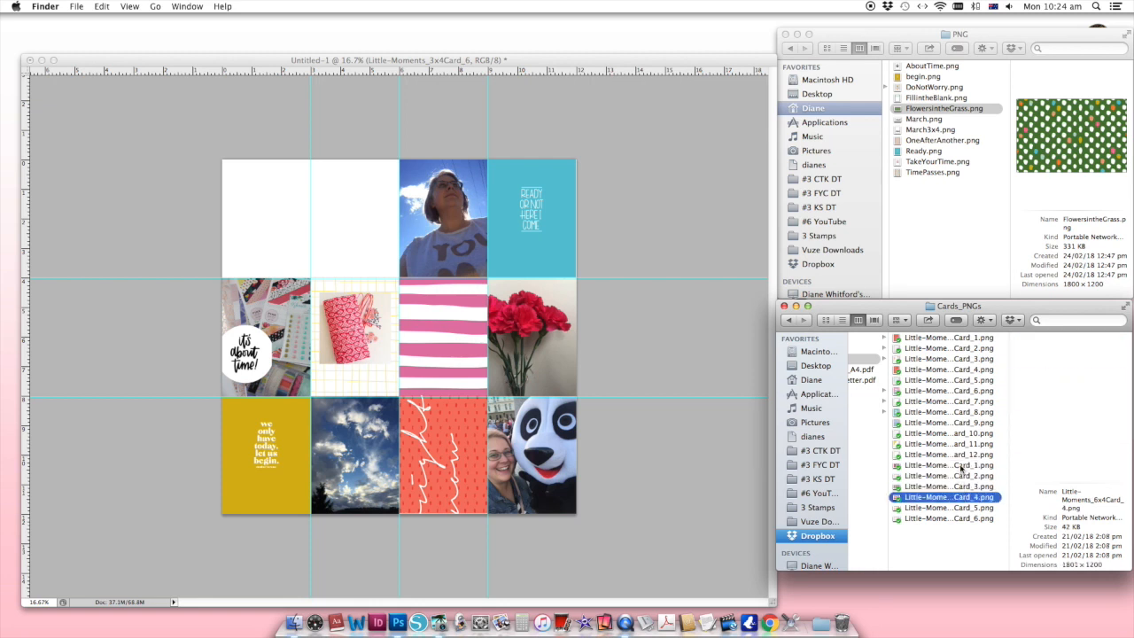
pyautogui.press('Down')
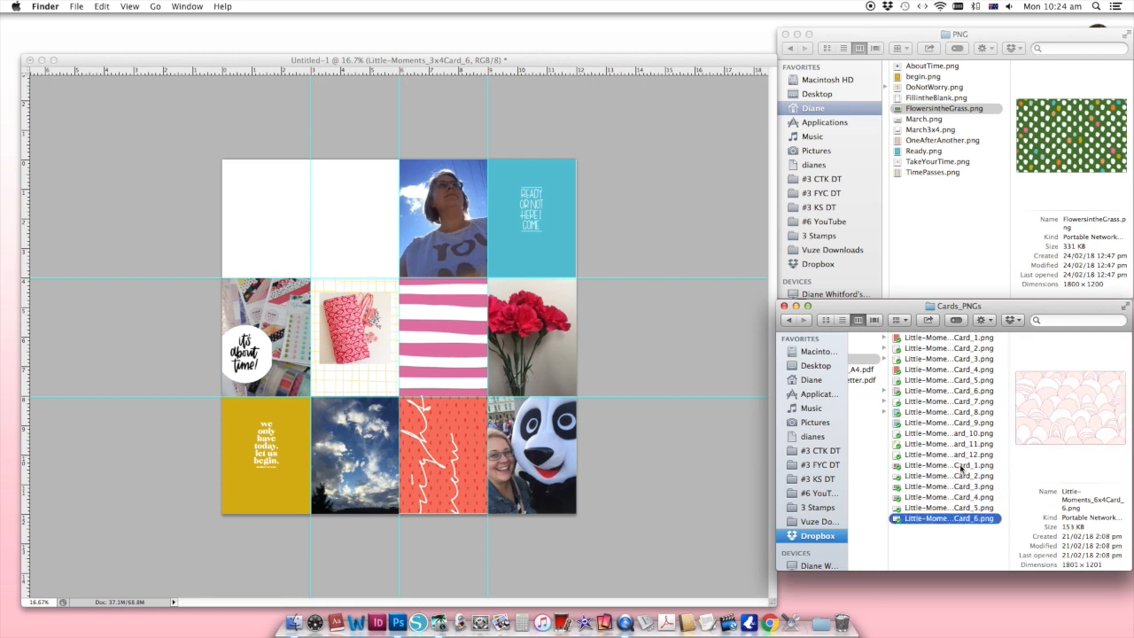
pyautogui.click(961, 465)
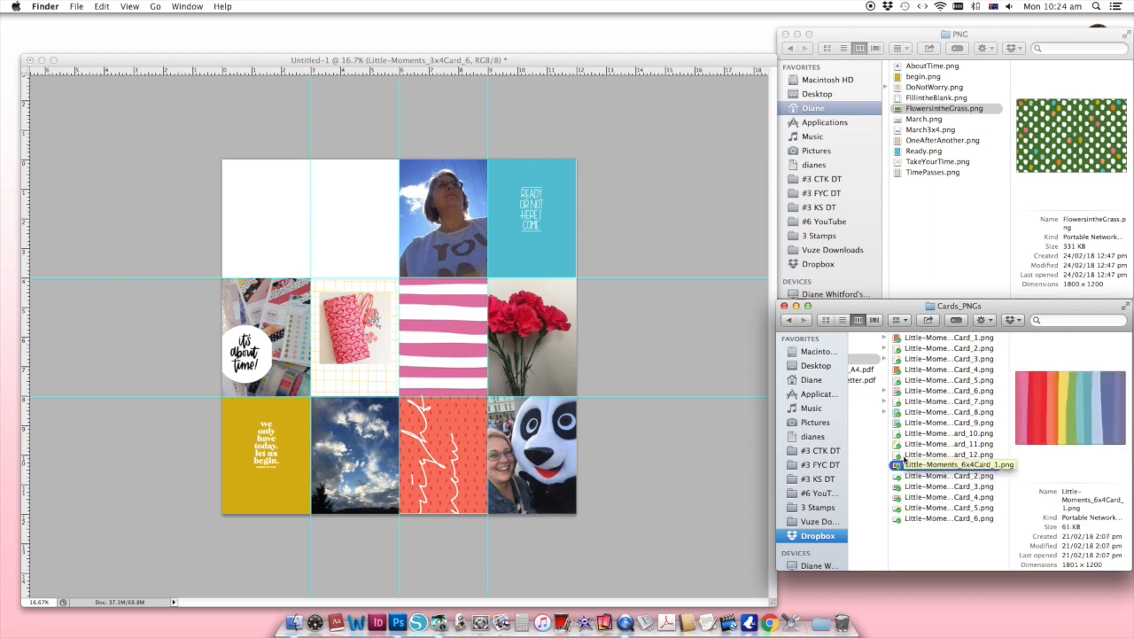
pyautogui.moveTo(897, 470); pyautogui.dragTo(285, 203)
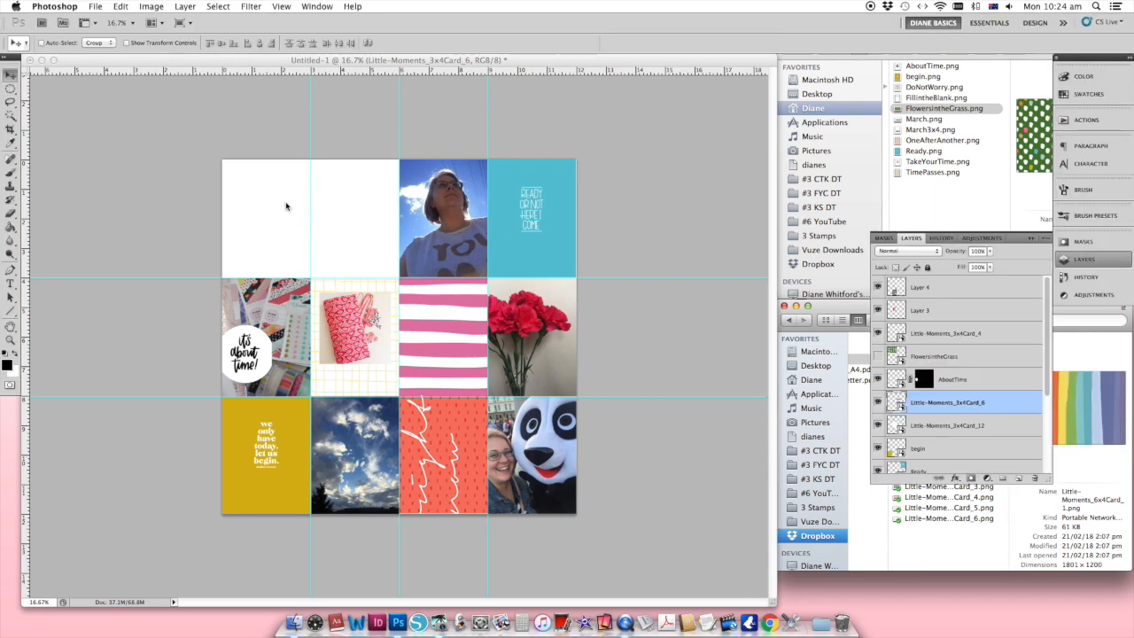
pyautogui.moveTo(344, 230); pyautogui.dragTo(334, 214)
pyautogui.press('Return')
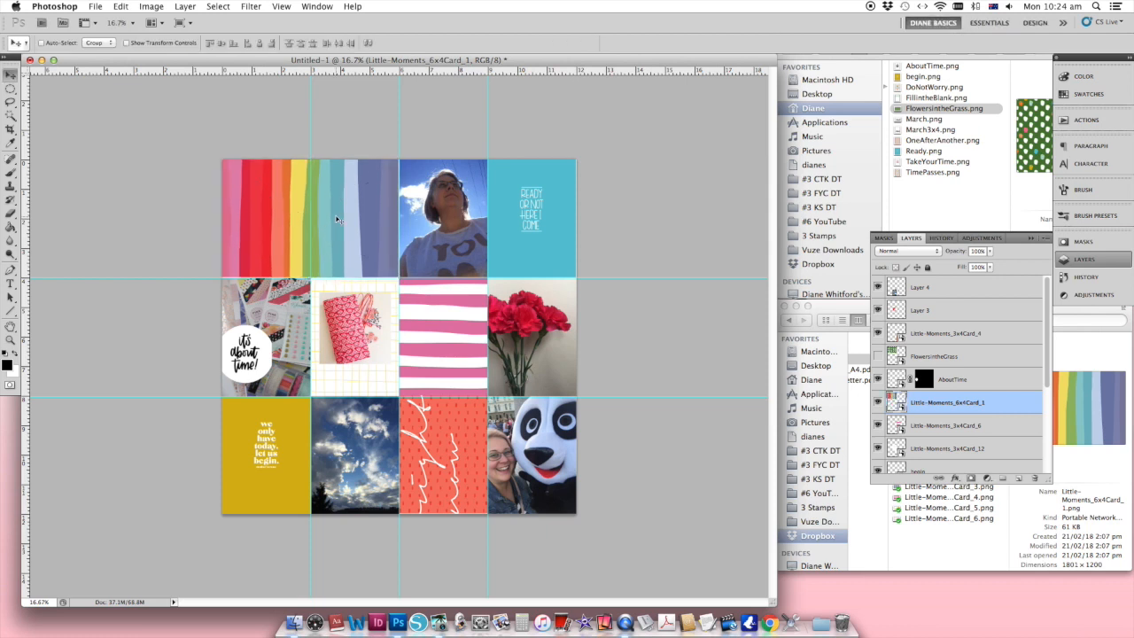